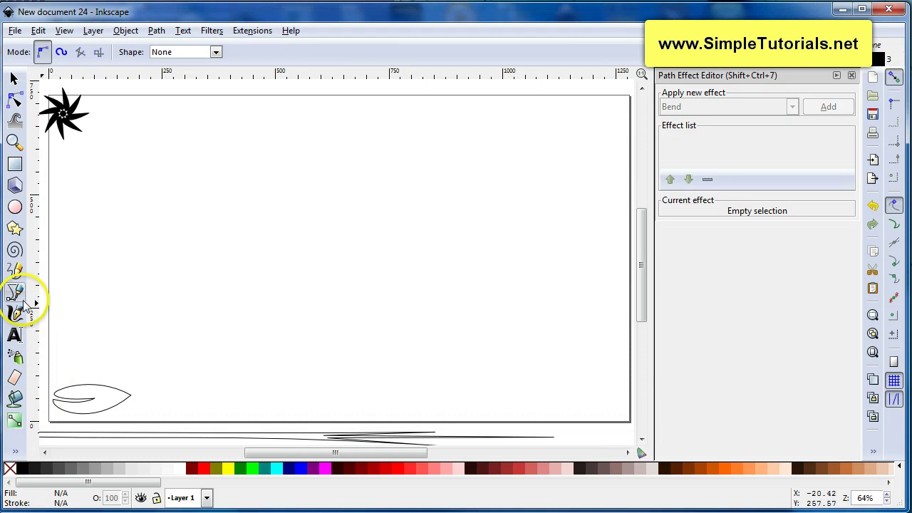
- Set the Bezier tool to Spiro mode with the Triangle in stroke shape
{"action": "left_click", "coordinate": [62, 52]}
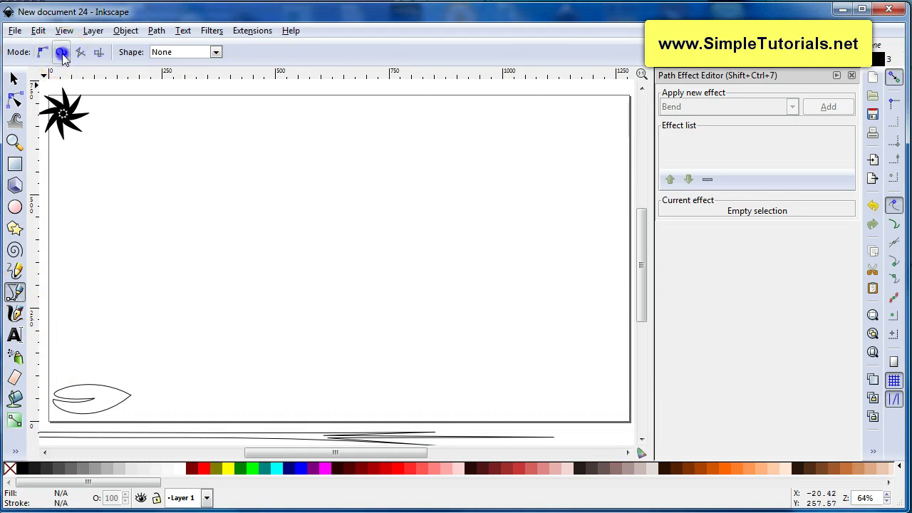
{"action": "left_click", "coordinate": [197, 52]}
{"action": "left_click", "coordinate": [191, 84]}
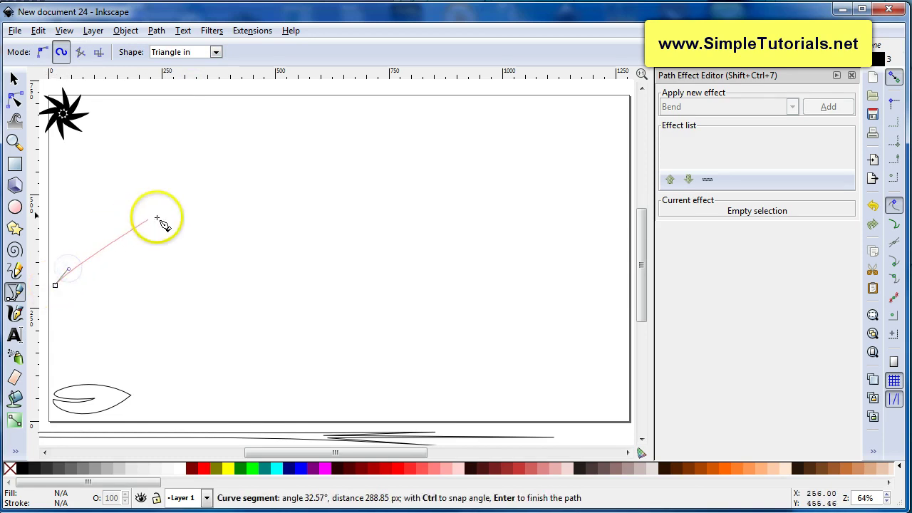
- Draw a tapering curve sweeping right across the page and curling into a spiral
{"action": "left_click_drag", "start_coordinate": [151, 213], "coordinate": [229, 207]}
{"action": "left_click_drag", "start_coordinate": [301, 204], "coordinate": [320, 212]}
{"action": "left_click_drag", "start_coordinate": [368, 251], "coordinate": [411, 271]}
{"action": "left_click_drag", "start_coordinate": [458, 290], "coordinate": [501, 295]}
{"action": "mouse_move", "coordinate": [564, 265]}
{"action": "left_mouse_down"}
{"action": "mouse_move", "coordinate": [576, 233]}
{"action": "mouse_move", "coordinate": [548, 187]}
{"action": "left_mouse_up"}
{"action": "left_click", "coordinate": [536, 180]}
{"action": "left_click_drag", "start_coordinate": [473, 212], "coordinate": [492, 246]}
{"action": "left_click", "coordinate": [554, 223]}
{"action": "left_click", "coordinate": [515, 217]}
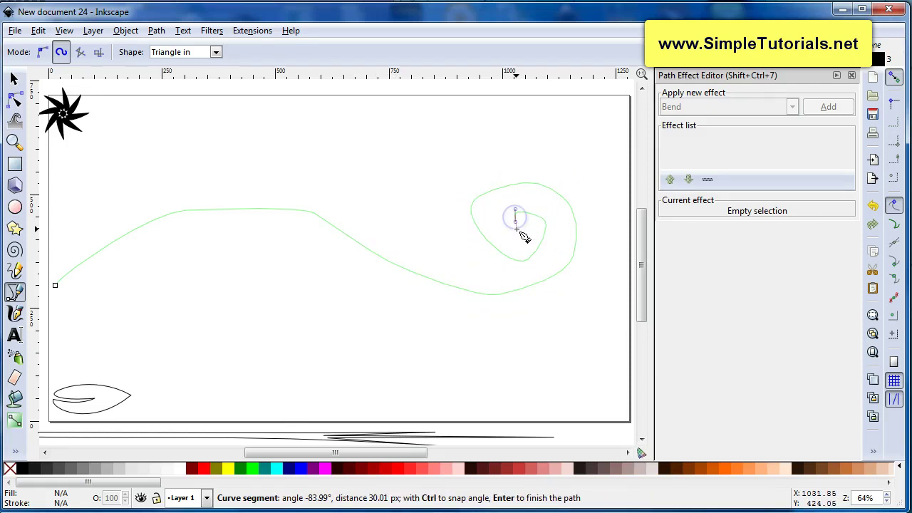
{"action": "key", "text": "Return"}
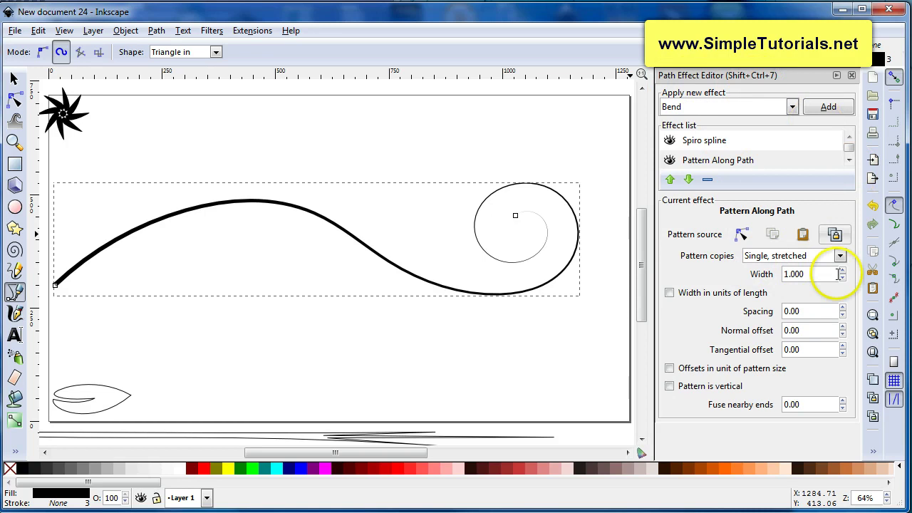
- Set the Pattern Along Path width to 8 to thicken the stalk
{"action": "left_click_drag", "start_coordinate": [815, 273], "coordinate": [775, 275]}
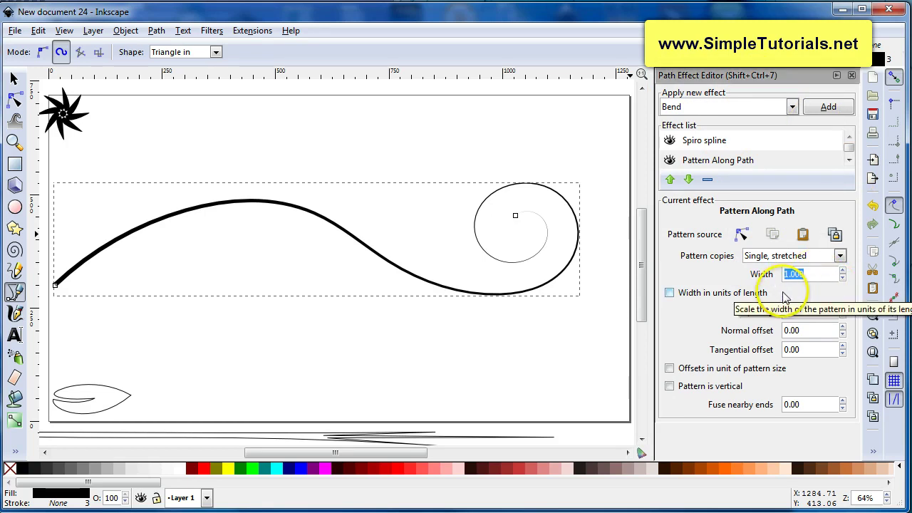
{"action": "type", "text": "8"}
{"action": "left_click", "coordinate": [798, 312]}
{"action": "left_click", "coordinate": [456, 329]}
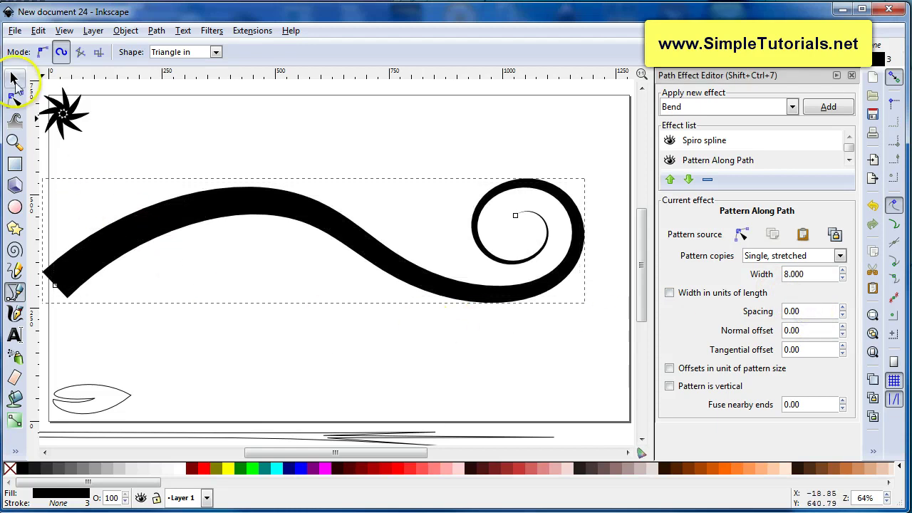
- Shift the thick stalk slightly to the right and reselect it
{"action": "left_click", "coordinate": [16, 79]}
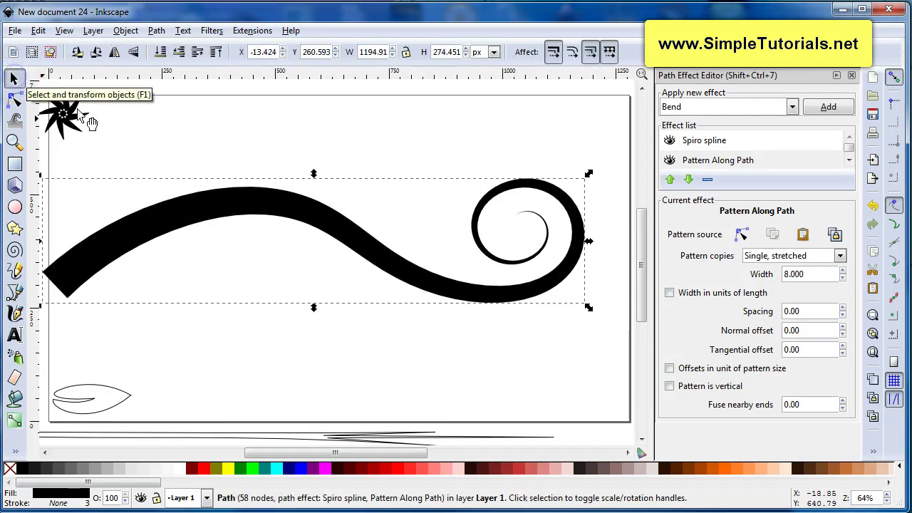
{"action": "left_click", "coordinate": [177, 213]}
{"action": "left_click_drag", "start_coordinate": [177, 214], "coordinate": [192, 208]}
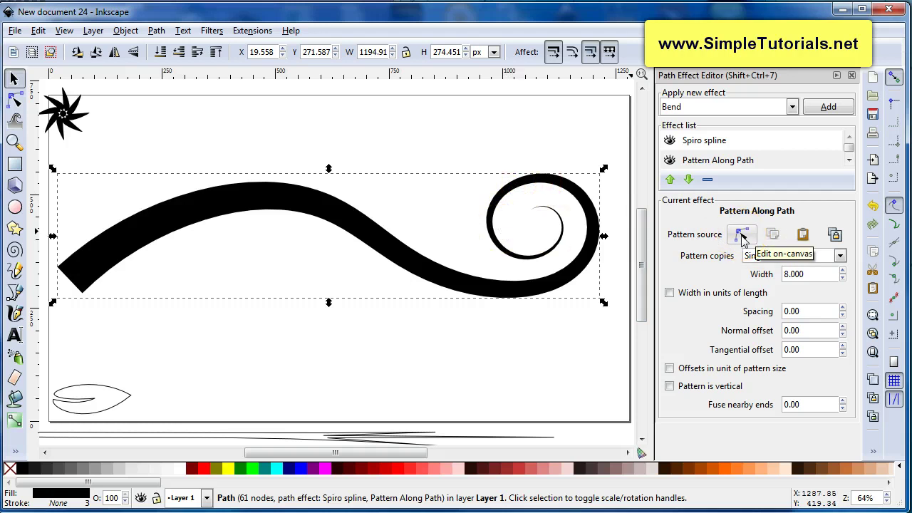
{"action": "left_click", "coordinate": [742, 238]}
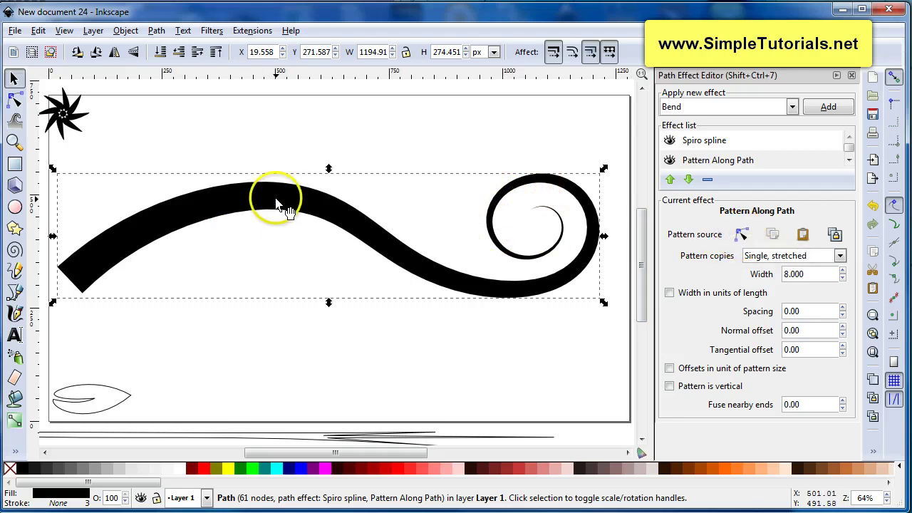
{"action": "left_click", "coordinate": [581, 285]}
{"action": "left_click", "coordinate": [749, 161]}
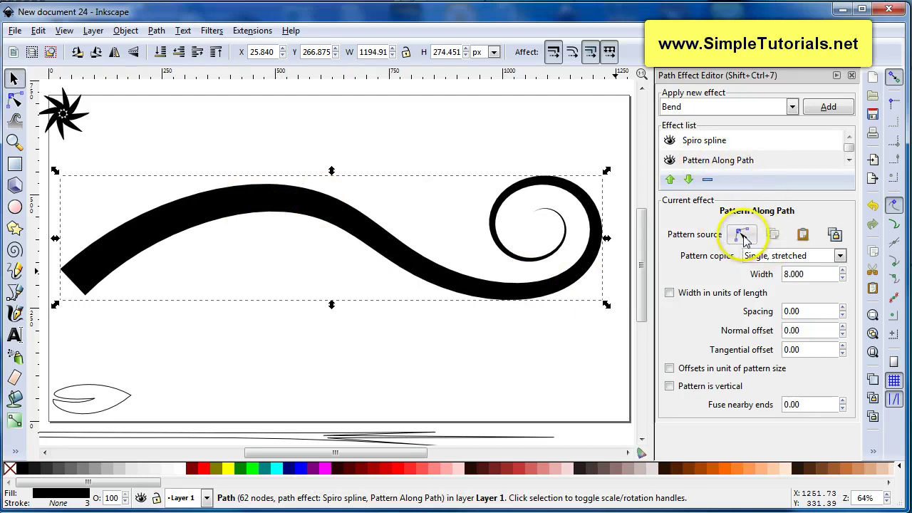
- Move the triangle pattern shape beside the stalk's thick left end and zoom in on it
{"action": "left_click", "coordinate": [743, 236]}
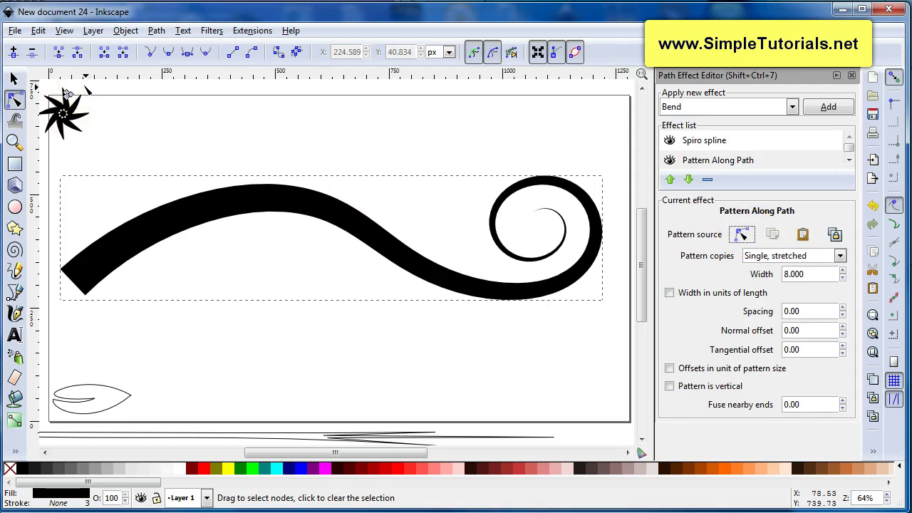
{"action": "left_click_drag", "start_coordinate": [85, 89], "coordinate": [54, 104]}
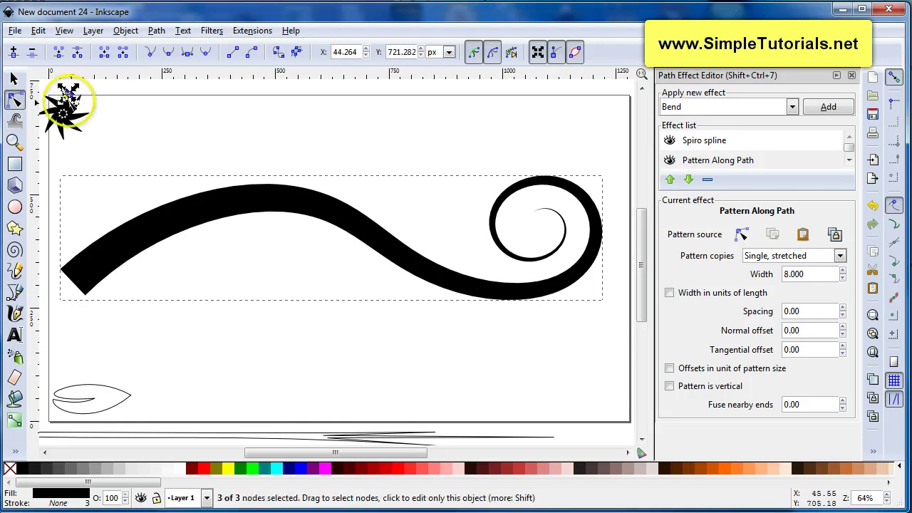
{"action": "left_click", "coordinate": [67, 93]}
{"action": "left_click_drag", "start_coordinate": [79, 159], "coordinate": [80, 175]}
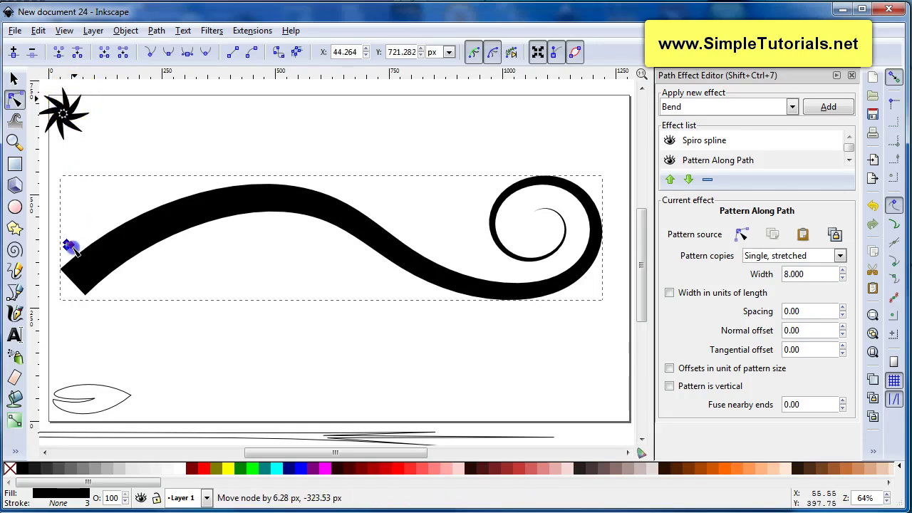
{"action": "left_click_drag", "start_coordinate": [73, 254], "coordinate": [69, 251]}
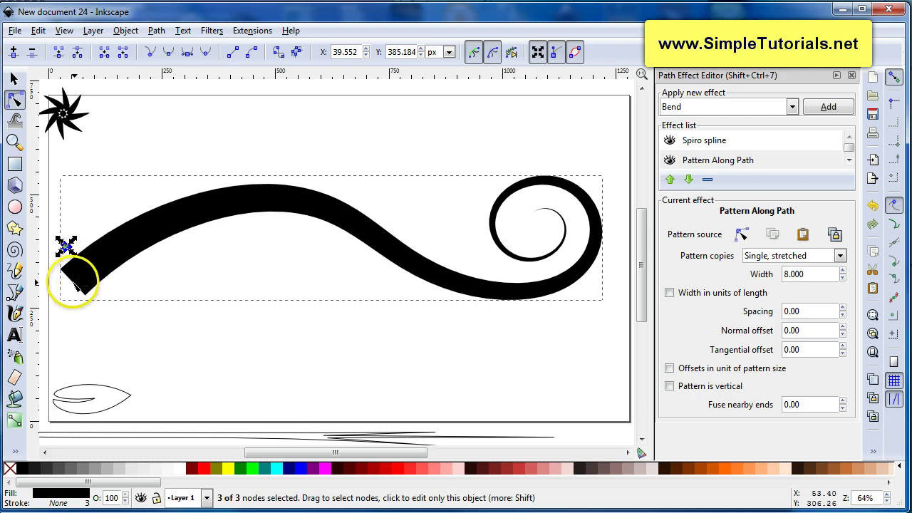
{"action": "scroll", "coordinate": [73, 271], "scroll_direction": "up", "scroll_amount": 3}
{"action": "scroll", "coordinate": [71, 275], "scroll_direction": "up", "scroll_amount": 1}
{"action": "scroll", "coordinate": [69, 246], "scroll_direction": "up", "scroll_amount": 1}
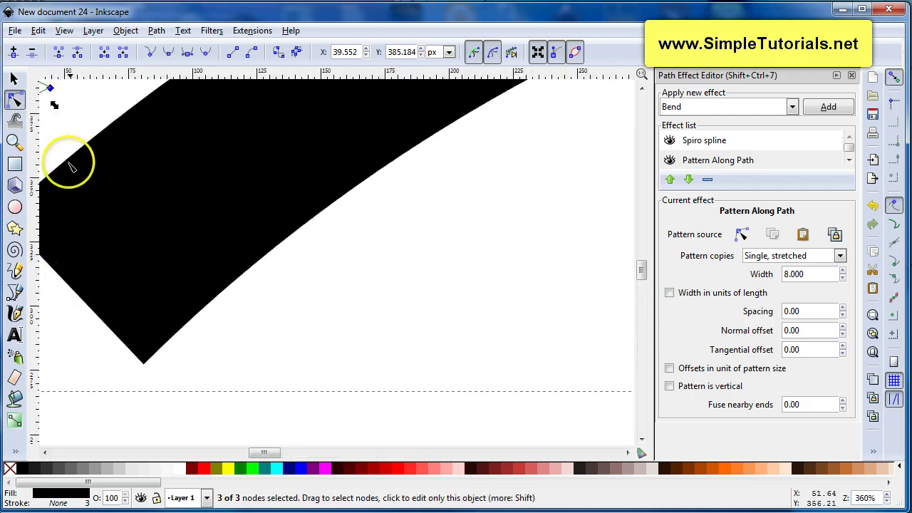
{"action": "left_click_drag", "start_coordinate": [258, 452], "coordinate": [249, 452]}
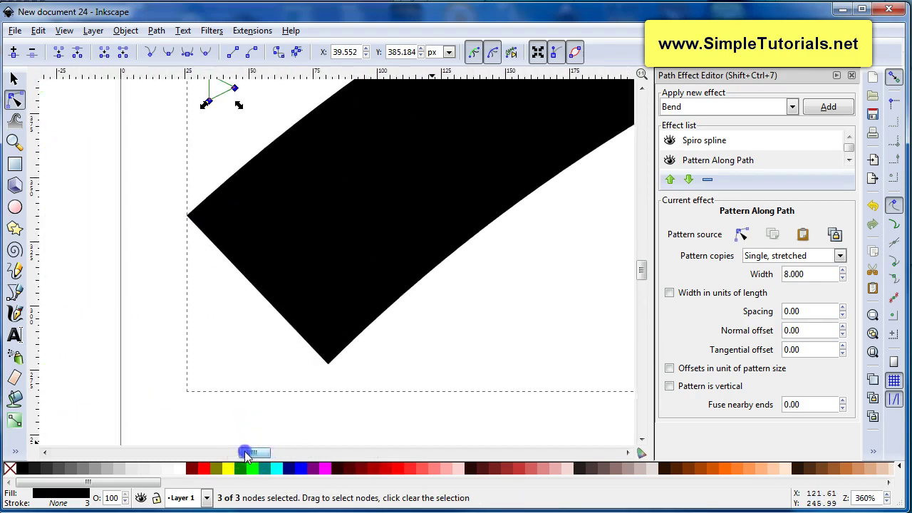
{"action": "left_click_drag", "start_coordinate": [218, 189], "coordinate": [219, 187]}
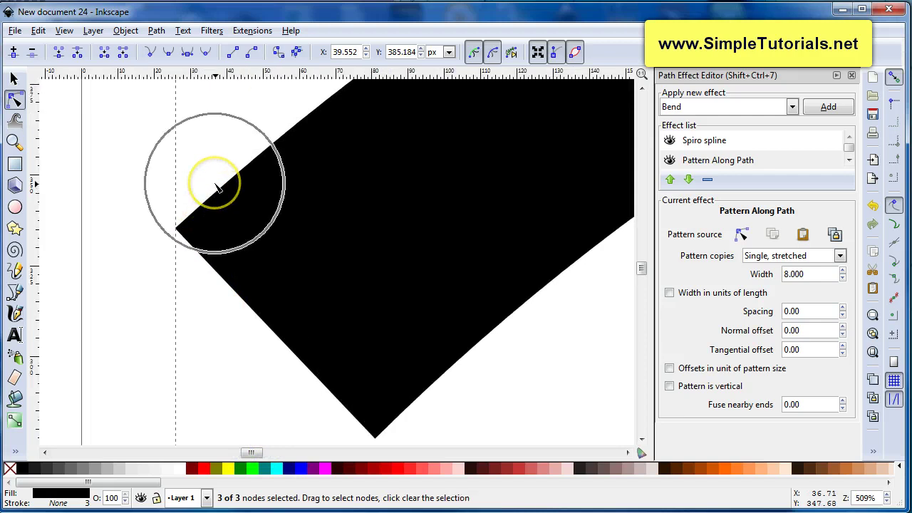
{"action": "scroll", "coordinate": [218, 188], "scroll_direction": "up", "scroll_amount": 2}
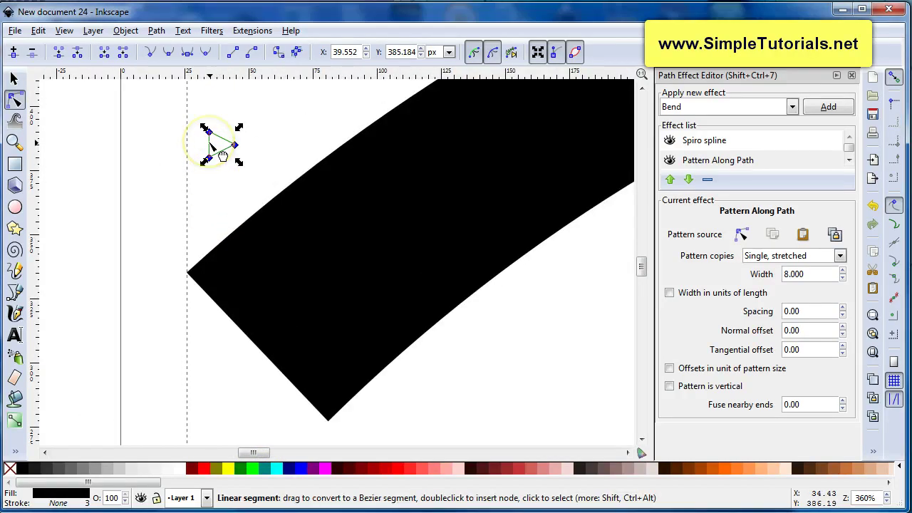
- Insert extra nodes along the triangle pattern's left side
{"action": "left_click", "coordinate": [207, 159]}
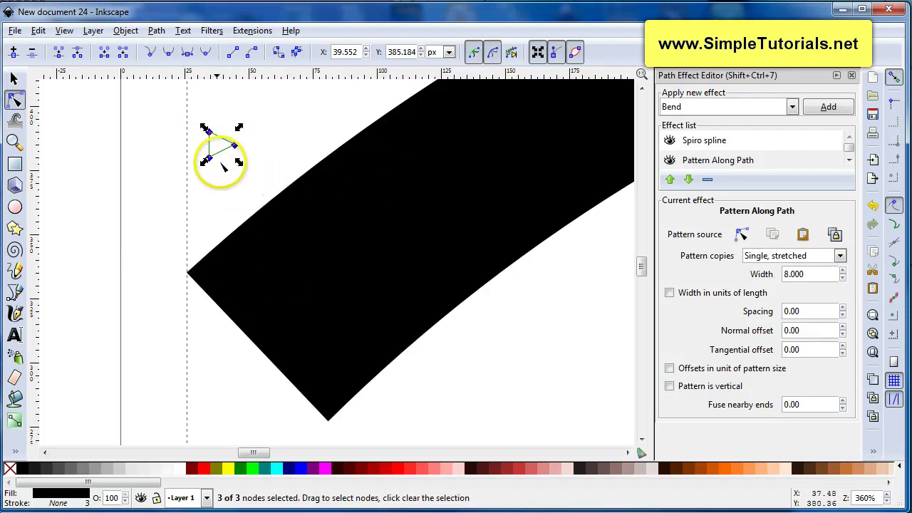
{"action": "left_click", "coordinate": [168, 150]}
{"action": "left_click", "coordinate": [208, 145]}
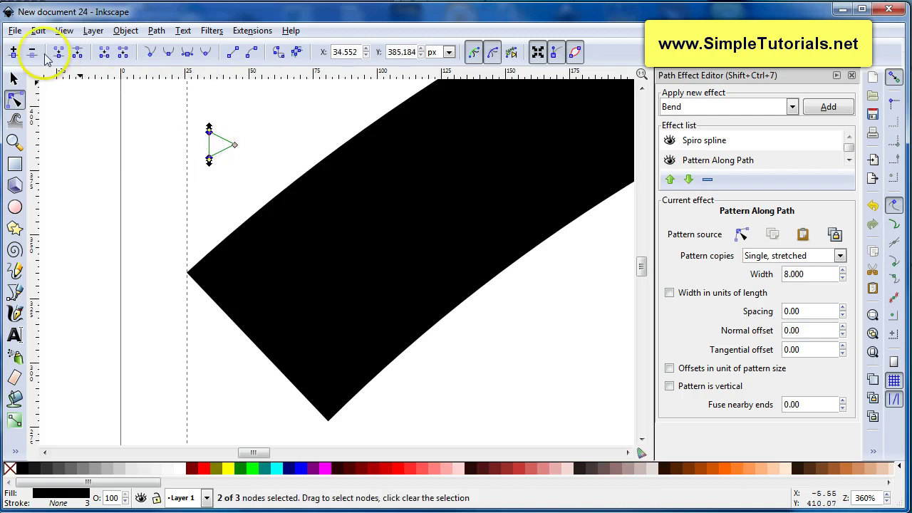
{"action": "left_click", "coordinate": [16, 54]}
{"action": "left_click", "coordinate": [208, 143]}
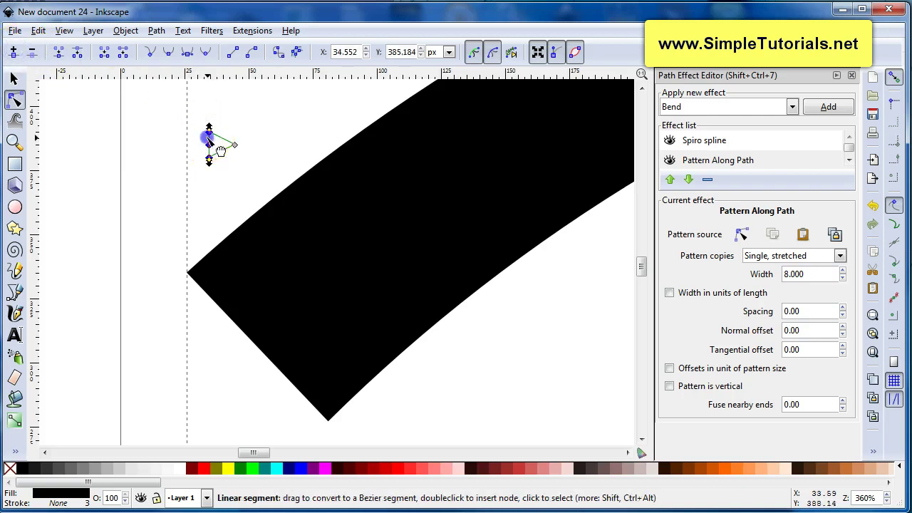
{"action": "left_click", "coordinate": [220, 150]}
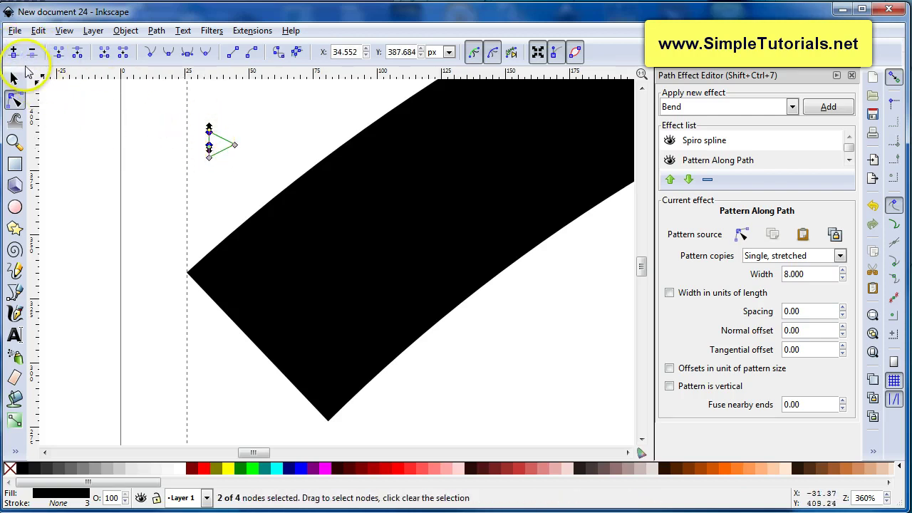
{"action": "left_click", "coordinate": [16, 55]}
{"action": "left_click", "coordinate": [213, 163]}
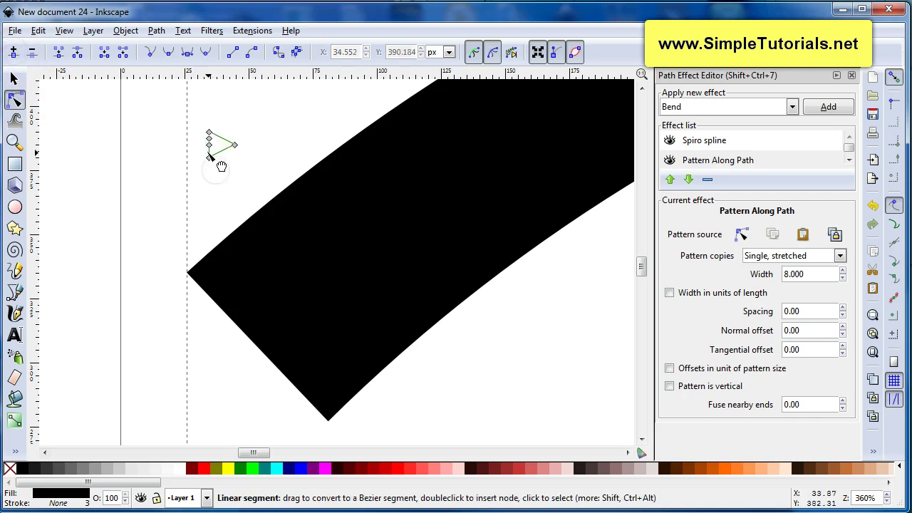
{"action": "left_click", "coordinate": [221, 166]}
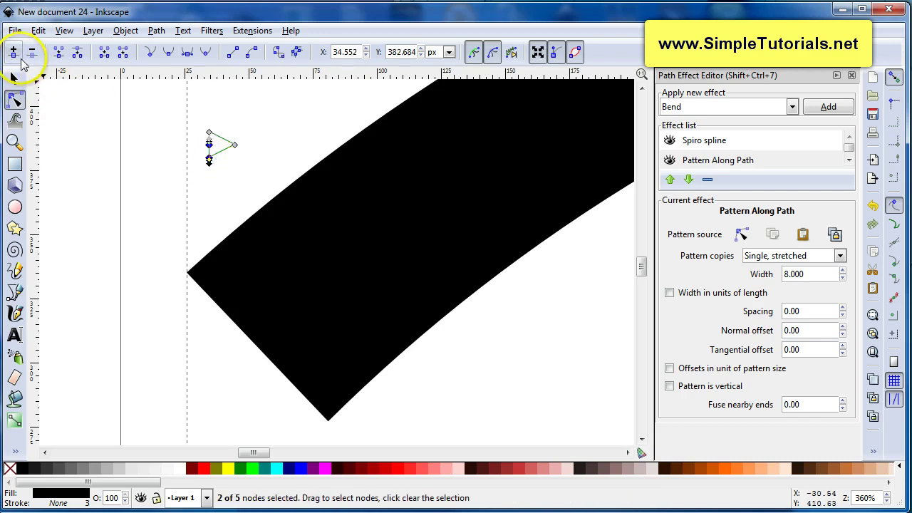
{"action": "left_click", "coordinate": [13, 52]}
{"action": "left_click", "coordinate": [190, 179]}
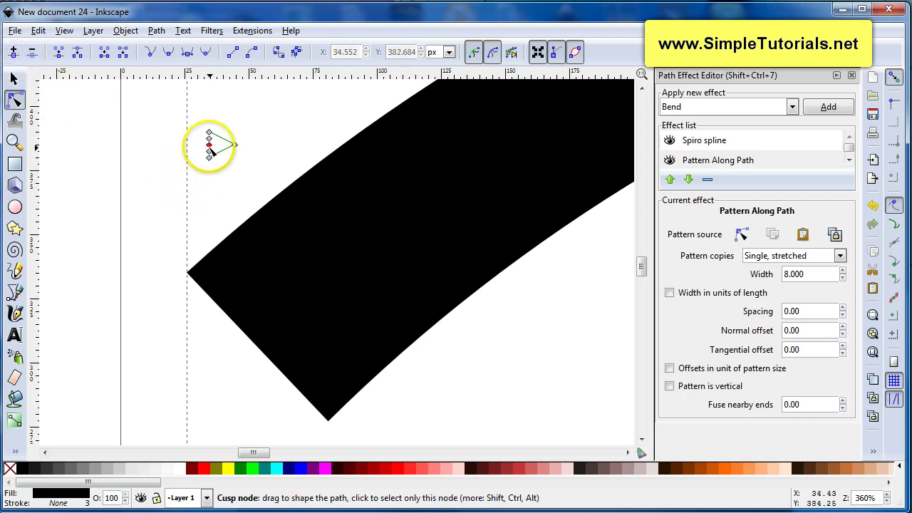
- Push the middle left node inward to split the stalk into two bands
{"action": "left_click", "coordinate": [209, 146]}
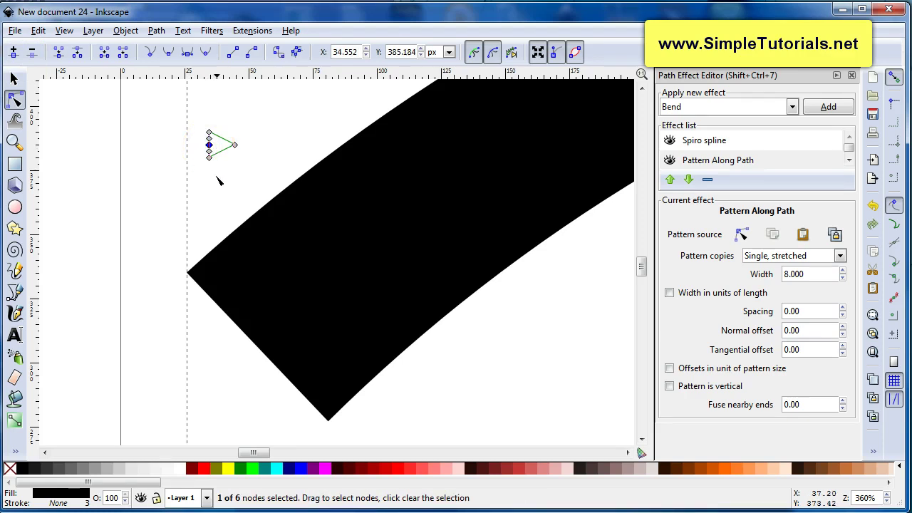
{"action": "key", "text": "Right"}
{"action": "key", "text": "Right"}
{"action": "key", "text": "Right"}
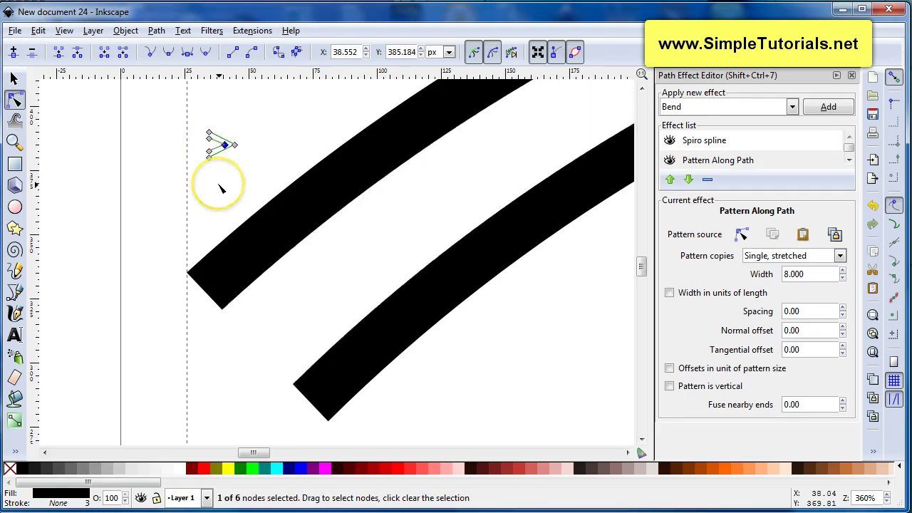
{"action": "key", "text": "Right"}
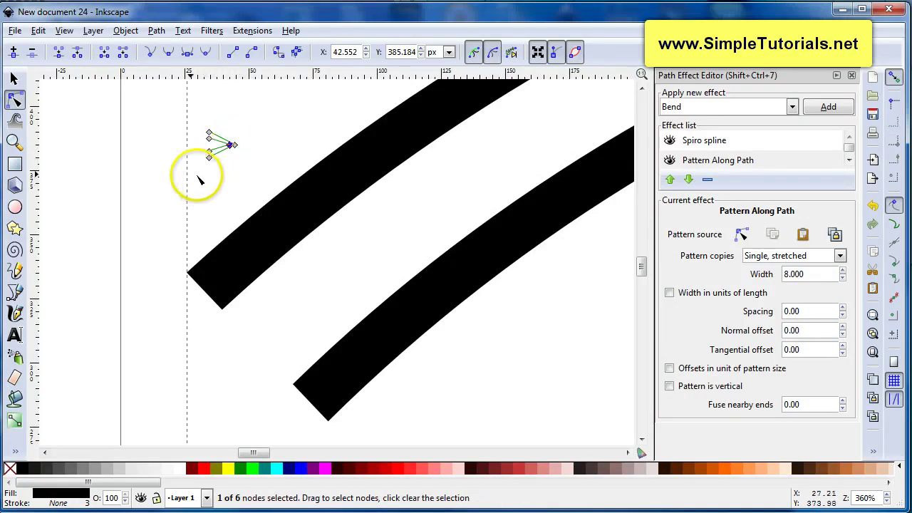
{"action": "left_click", "coordinate": [14, 142]}
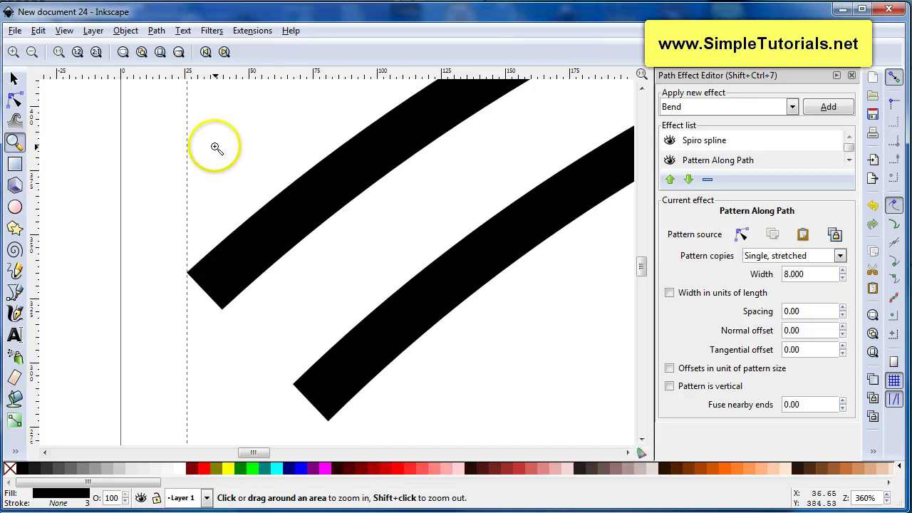
{"action": "left_click", "coordinate": [741, 235]}
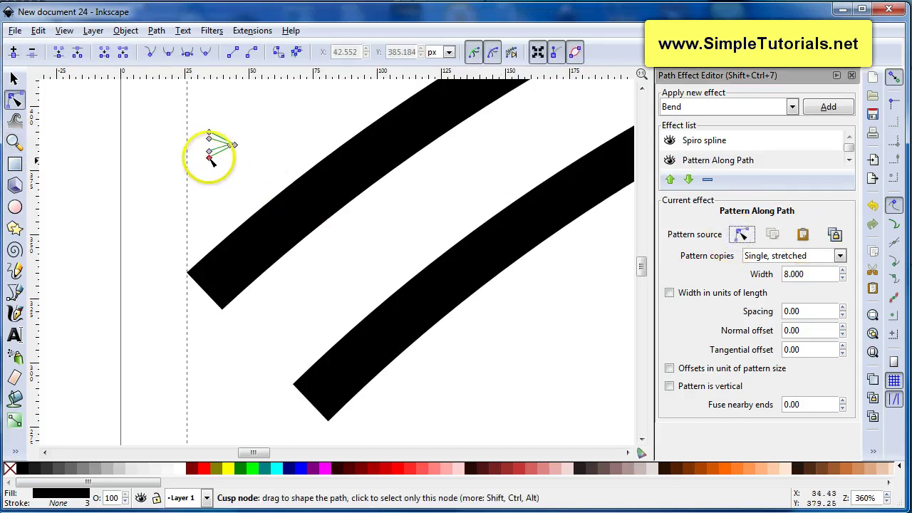
- Nudge the pattern's lower-left node up a few pixels to reshape the split
{"action": "scroll", "coordinate": [214, 122], "scroll_direction": "up", "scroll_amount": 1}
{"action": "scroll", "coordinate": [214, 123], "scroll_direction": "up", "scroll_amount": 1}
{"action": "scroll", "coordinate": [208, 155], "scroll_direction": "up", "scroll_amount": 1}
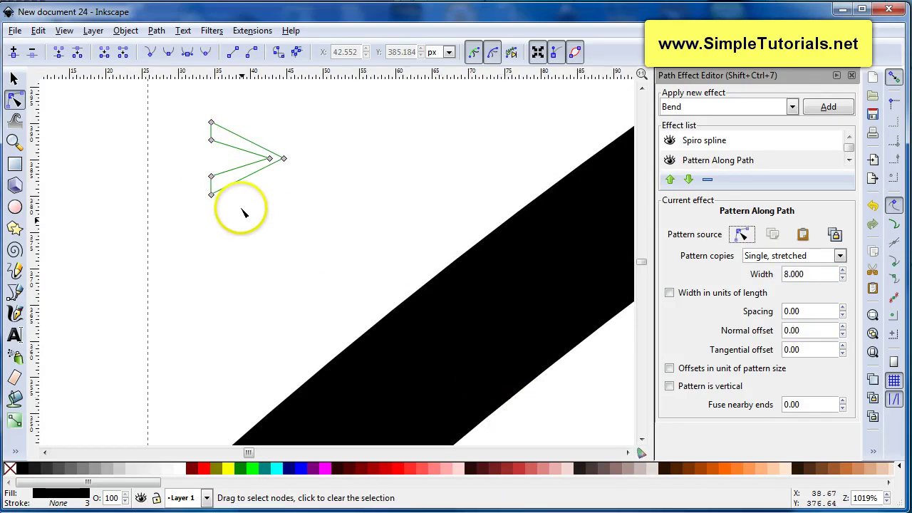
{"action": "left_click", "coordinate": [212, 177]}
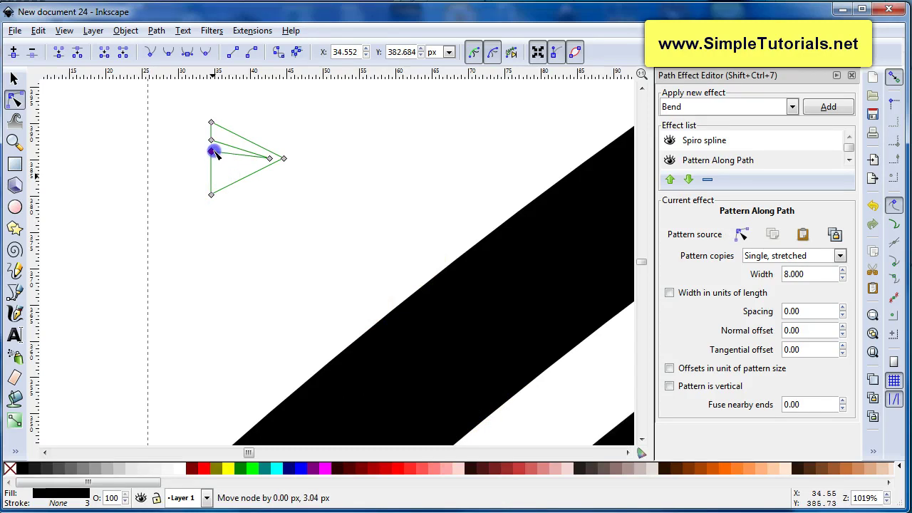
{"action": "left_click_drag", "start_coordinate": [216, 150], "coordinate": [216, 148]}
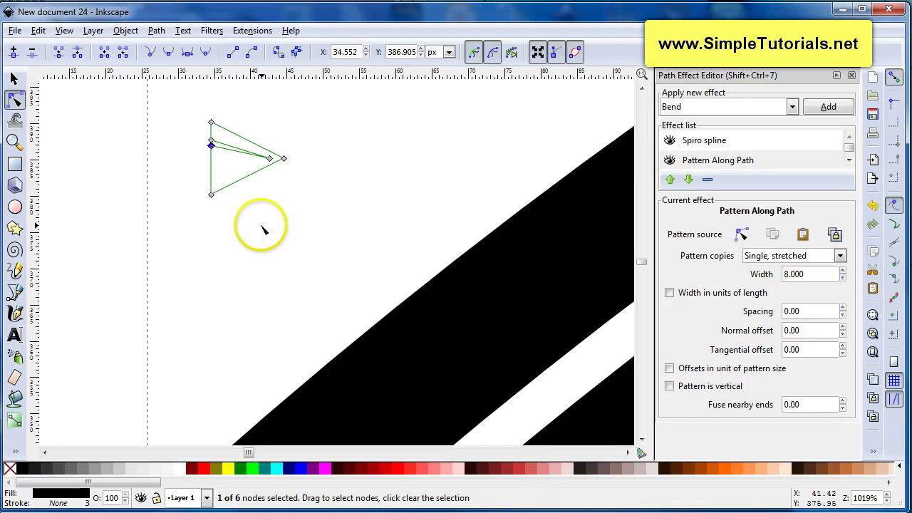
- Zoom out to check the whole flourish's twin bands split by a white line
{"action": "scroll", "coordinate": [262, 229], "scroll_direction": "down", "scroll_amount": 3}
{"action": "scroll", "coordinate": [260, 238], "scroll_direction": "down", "scroll_amount": 2}
{"action": "scroll", "coordinate": [252, 245], "scroll_direction": "down", "scroll_amount": 1}
{"action": "scroll", "coordinate": [261, 255], "scroll_direction": "down", "scroll_amount": 3}
{"action": "scroll", "coordinate": [361, 262], "scroll_direction": "up", "scroll_amount": 1}
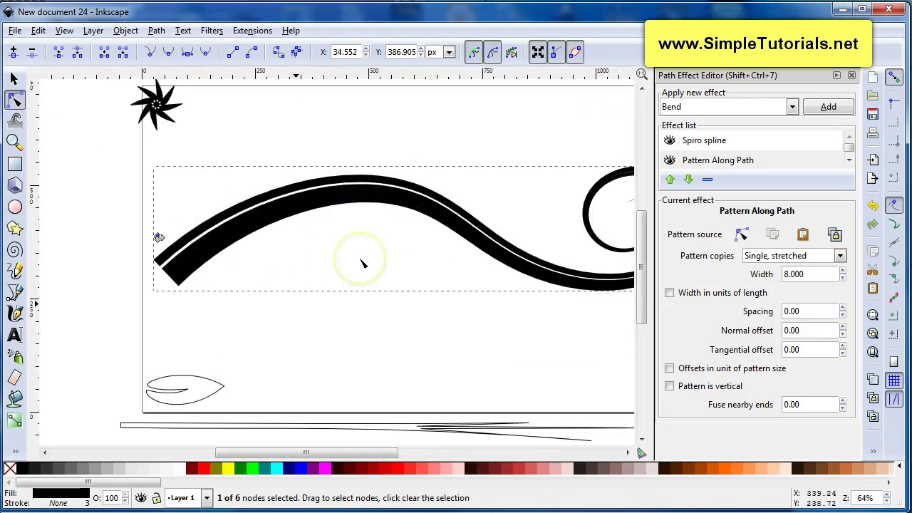
{"action": "scroll", "coordinate": [361, 264], "scroll_direction": "up", "scroll_amount": 2}
{"action": "scroll", "coordinate": [200, 259], "scroll_direction": "down", "scroll_amount": 1}
{"action": "scroll", "coordinate": [199, 258], "scroll_direction": "down", "scroll_amount": 1}
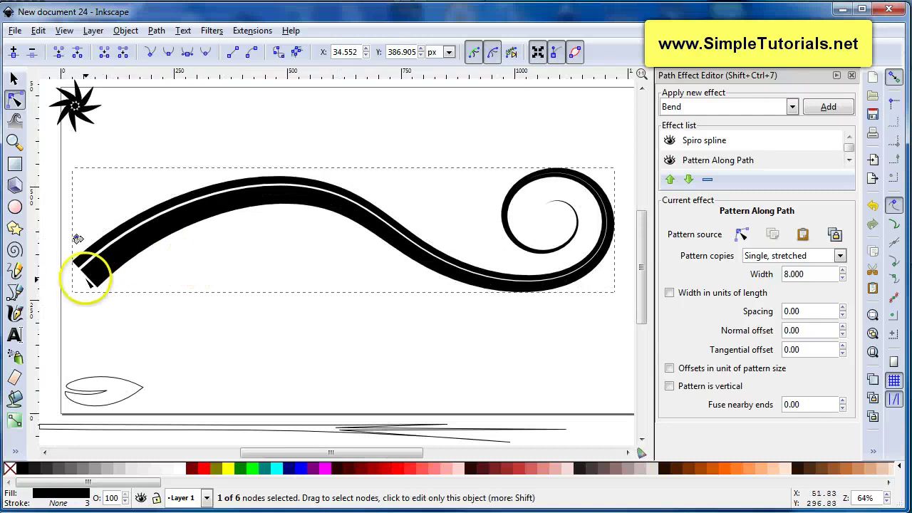
{"action": "scroll", "coordinate": [73, 276], "scroll_direction": "up", "scroll_amount": 1}
{"action": "scroll", "coordinate": [75, 315], "scroll_direction": "up", "scroll_amount": 1}
{"action": "scroll", "coordinate": [78, 356], "scroll_direction": "up", "scroll_amount": 1}
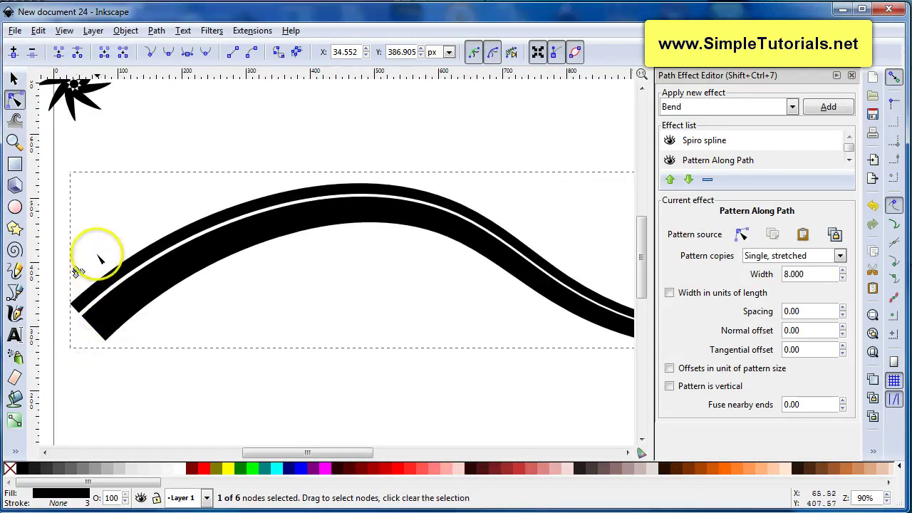
{"action": "left_click", "coordinate": [17, 81]}
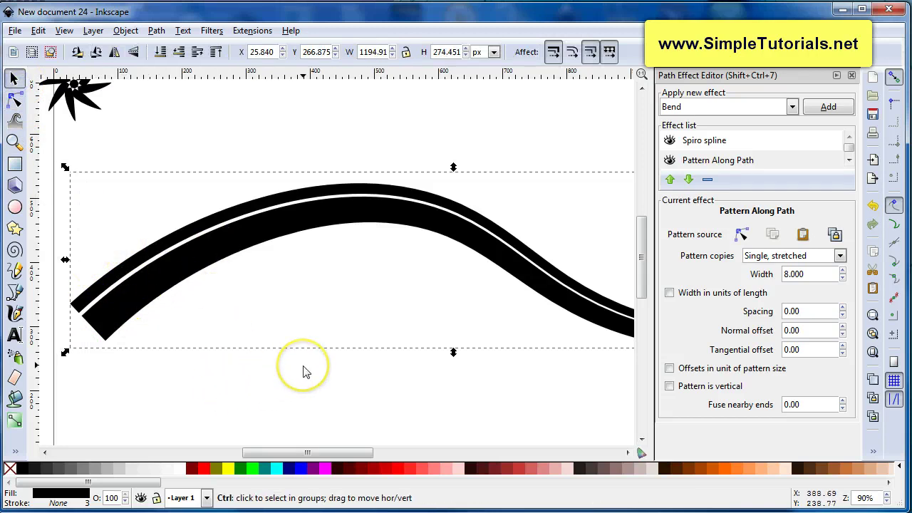
{"action": "scroll", "coordinate": [304, 369], "scroll_direction": "down", "scroll_amount": 1}
{"action": "left_click_drag", "start_coordinate": [358, 458], "coordinate": [377, 458]}
{"action": "scroll", "coordinate": [256, 419], "scroll_direction": "down", "scroll_amount": 1}
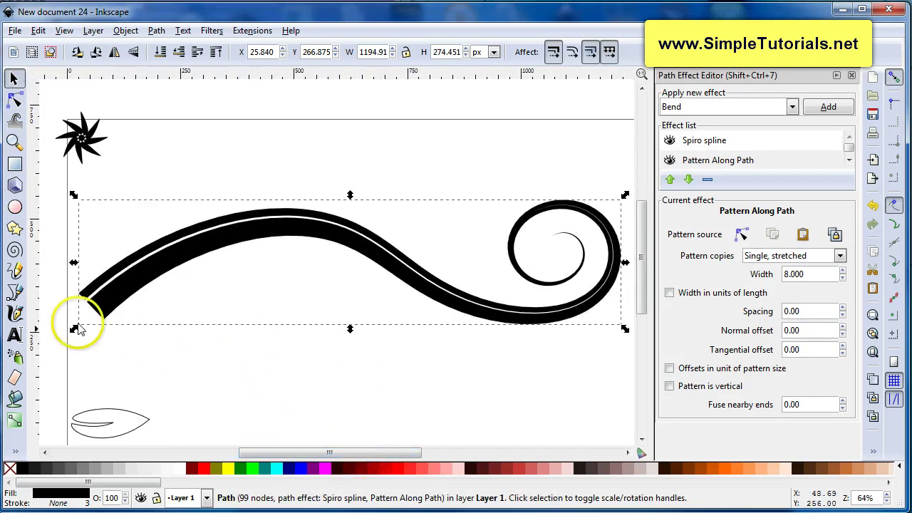
{"action": "left_click", "coordinate": [17, 271]}
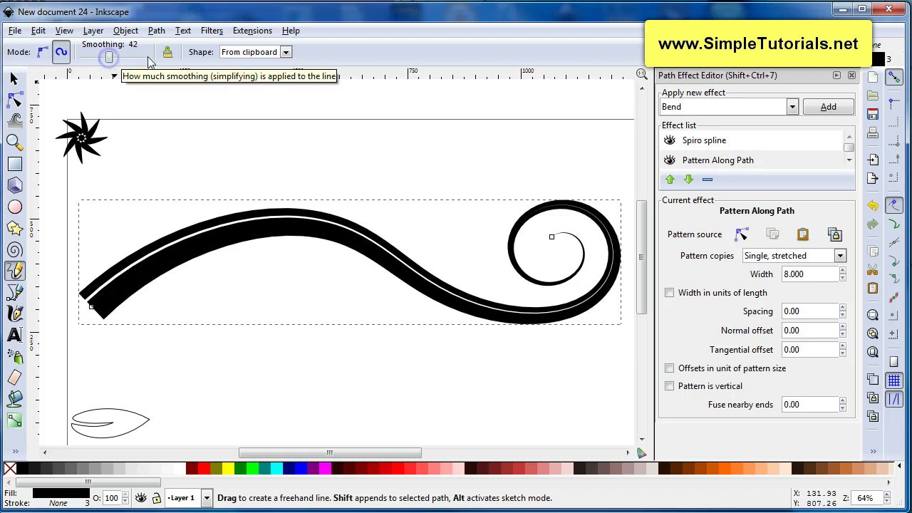
- Draw Triangle in tapered curly stems below, above and right of the stalk
{"action": "left_click", "coordinate": [285, 52]}
{"action": "left_click", "coordinate": [274, 83]}
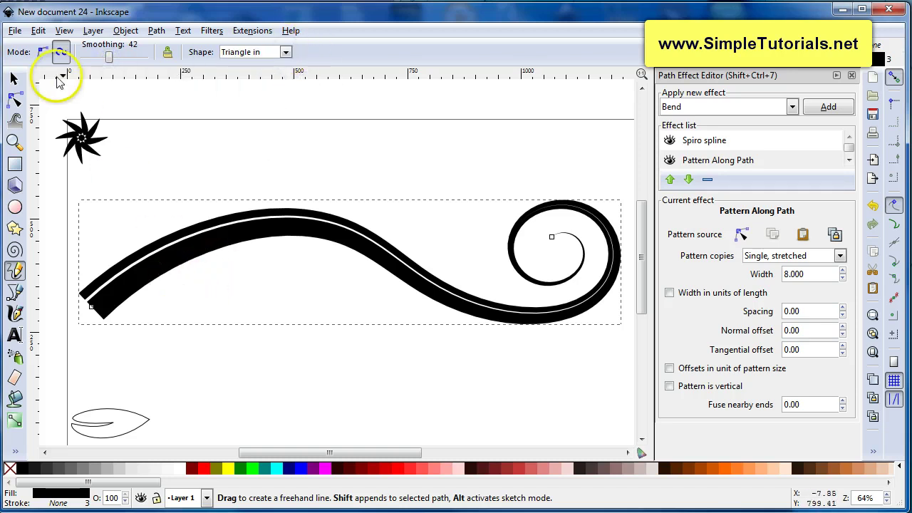
{"action": "mouse_move", "coordinate": [165, 286]}
{"action": "left_mouse_down"}
{"action": "mouse_move", "coordinate": [362, 375]}
{"action": "mouse_move", "coordinate": [322, 359]}
{"action": "left_mouse_up"}
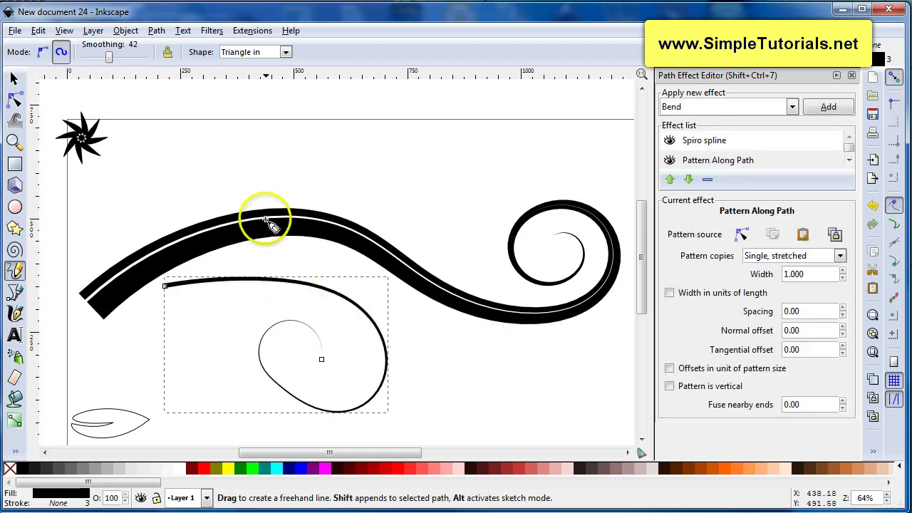
{"action": "mouse_move", "coordinate": [236, 209]}
{"action": "left_mouse_down"}
{"action": "mouse_move", "coordinate": [320, 134]}
{"action": "mouse_move", "coordinate": [276, 142]}
{"action": "left_mouse_up"}
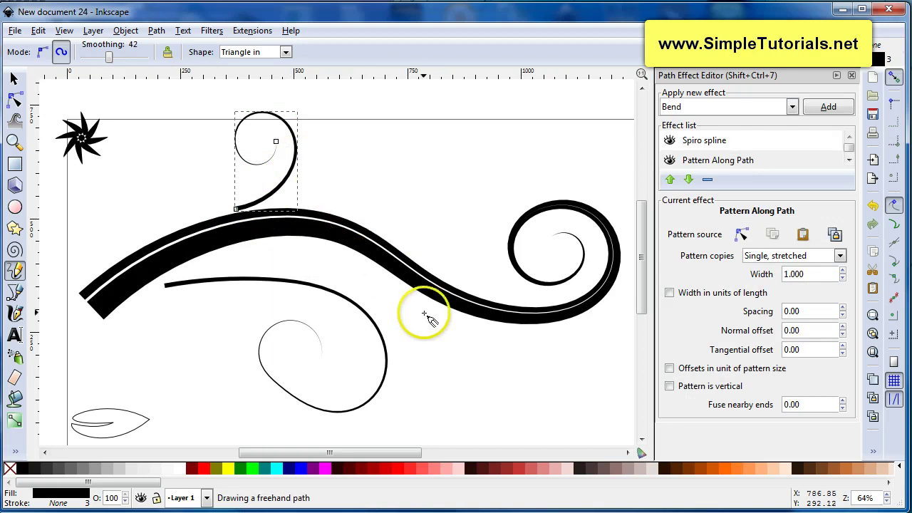
{"action": "mouse_move", "coordinate": [439, 313]}
{"action": "left_mouse_down"}
{"action": "mouse_move", "coordinate": [501, 393]}
{"action": "mouse_move", "coordinate": [452, 382]}
{"action": "left_mouse_up"}
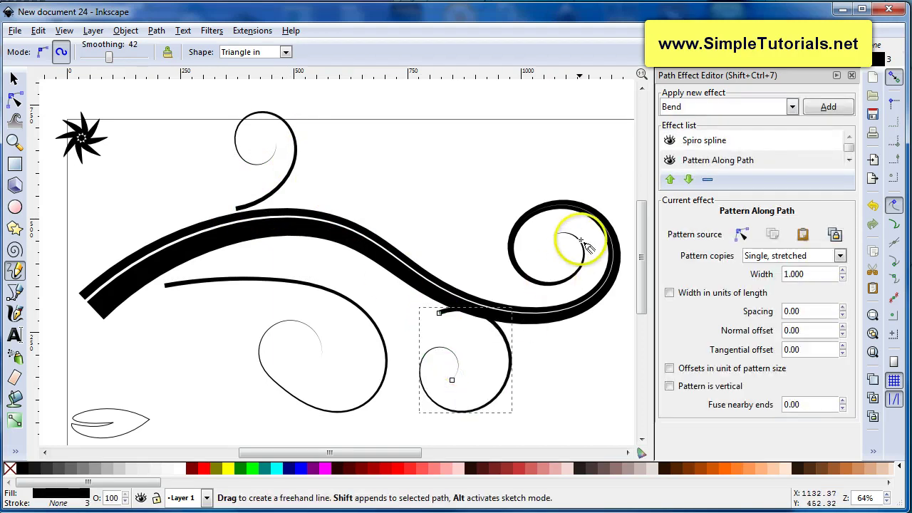
{"action": "left_click_drag", "start_coordinate": [541, 333], "coordinate": [631, 269]}
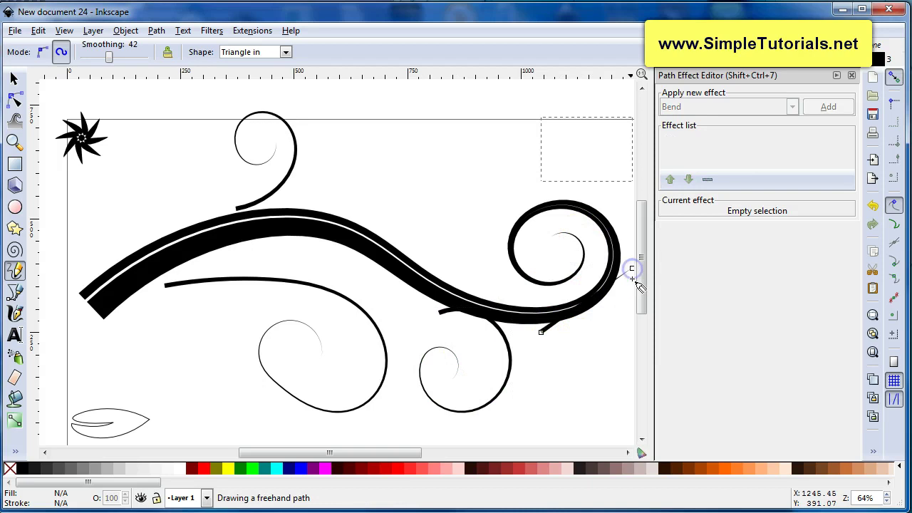
{"action": "left_click_drag", "start_coordinate": [520, 382], "coordinate": [621, 312]}
{"action": "mouse_move", "coordinate": [502, 420]}
{"action": "left_mouse_down"}
{"action": "mouse_move", "coordinate": [630, 371]}
{"action": "mouse_move", "coordinate": [628, 364]}
{"action": "left_mouse_up"}
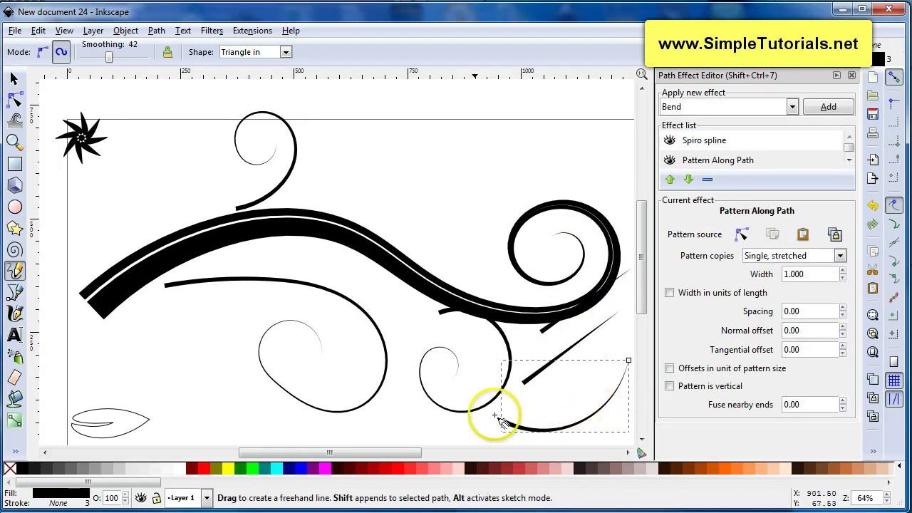
- Add a curved stem near the top, undoing an unwanted diagonal stroke
{"action": "left_click_drag", "start_coordinate": [427, 238], "coordinate": [534, 139]}
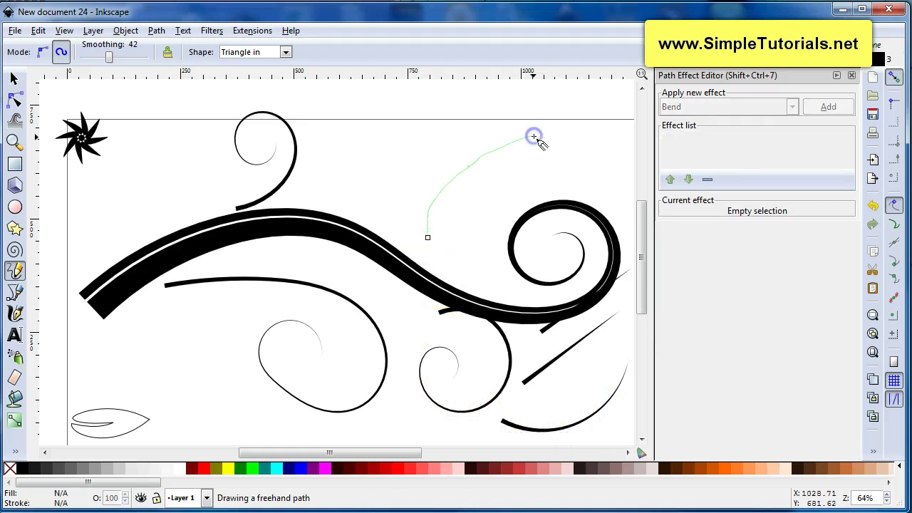
{"action": "left_click_drag", "start_coordinate": [397, 197], "coordinate": [518, 112]}
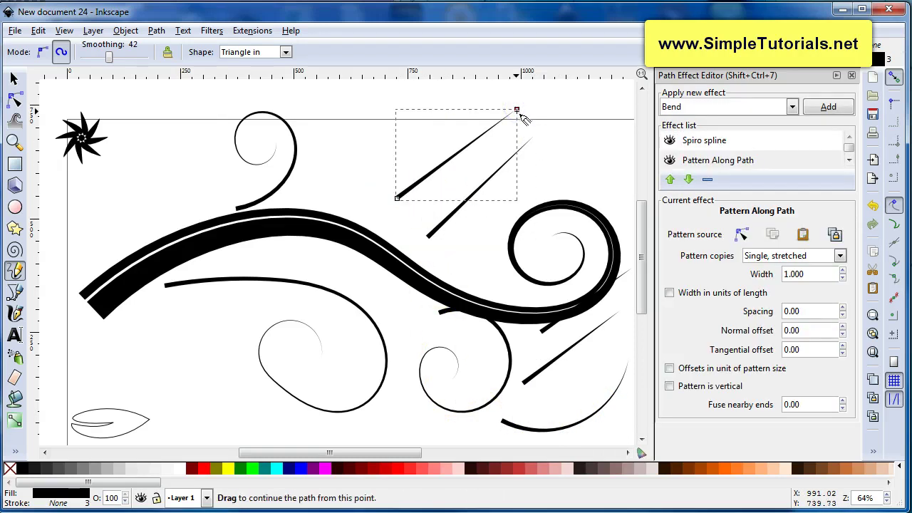
{"action": "key", "text": "ctrl+z"}
{"action": "left_click_drag", "start_coordinate": [394, 180], "coordinate": [394, 181]}
{"action": "left_click_drag", "start_coordinate": [517, 115], "coordinate": [517, 115]}
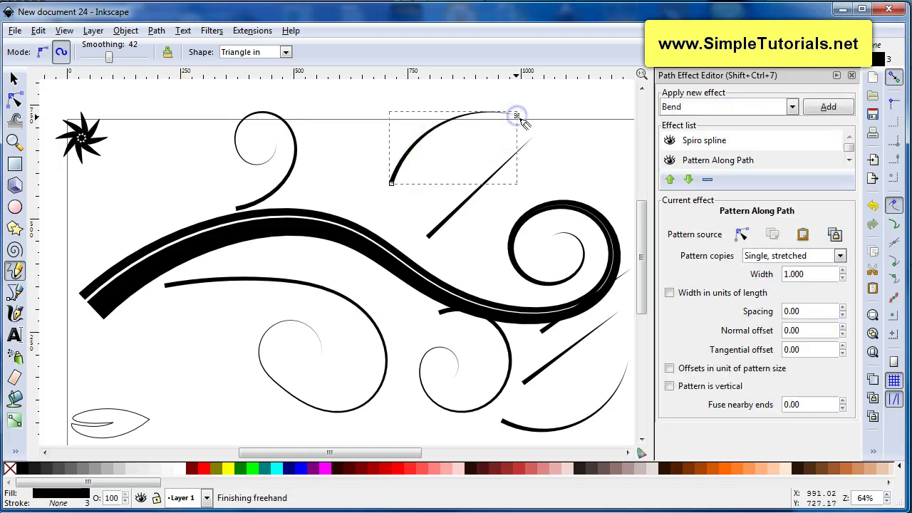
- Delete the stray diagonal lines near the top and lower right
{"action": "left_click", "coordinate": [14, 78]}
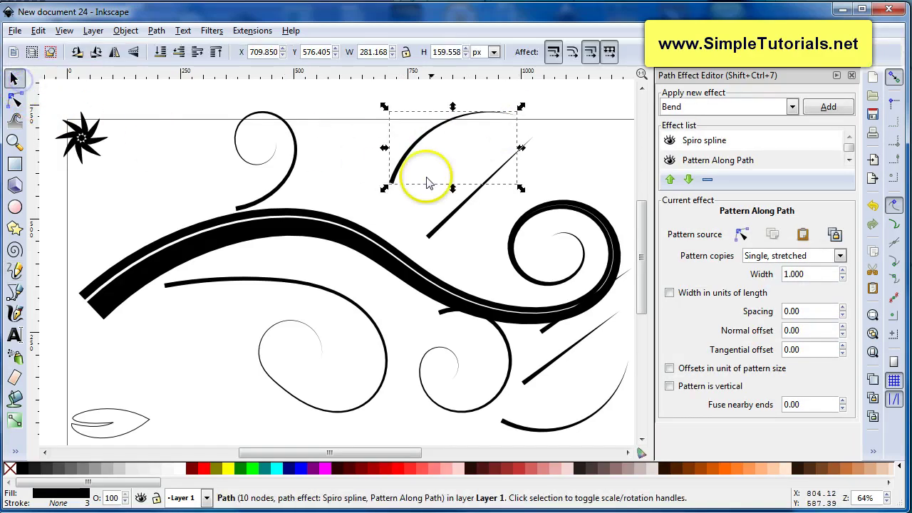
{"action": "left_click", "coordinate": [457, 213]}
{"action": "key", "text": "Delete"}
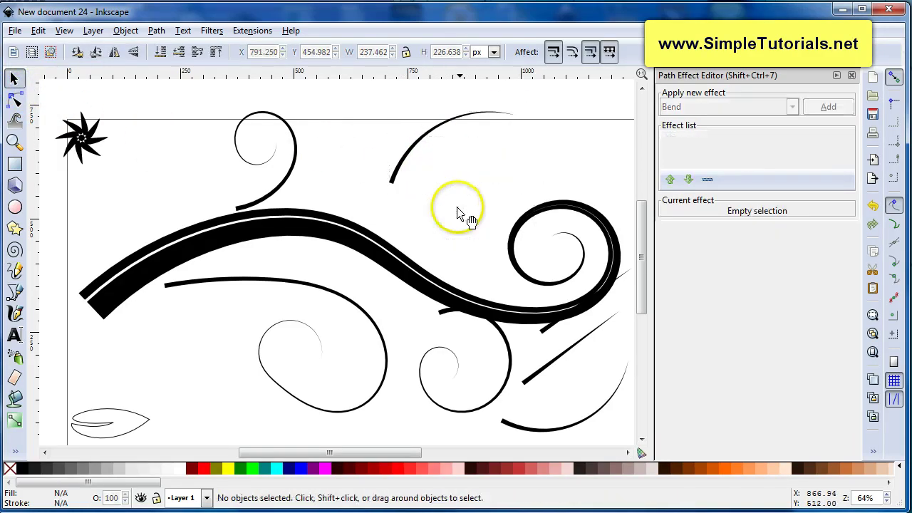
{"action": "key", "text": "Delete"}
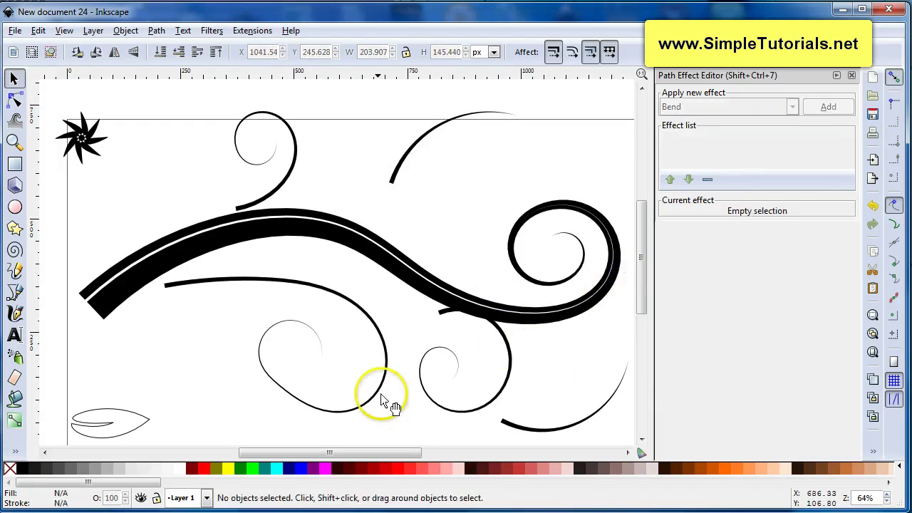
- Copy the long thin tapered line below the page to the clipboard
{"action": "scroll", "coordinate": [347, 424], "scroll_direction": "down", "scroll_amount": 2}
{"action": "left_click", "coordinate": [351, 411]}
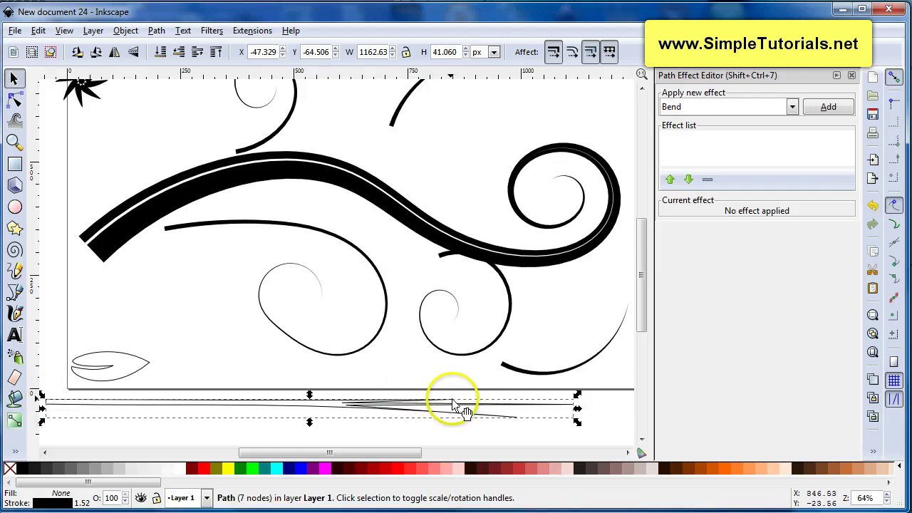
{"action": "scroll", "coordinate": [422, 435], "scroll_direction": "up", "scroll_amount": 3, "text": "ctrl"}
{"action": "scroll", "coordinate": [422, 438], "scroll_direction": "down", "scroll_amount": 1, "text": "ctrl"}
{"action": "scroll", "coordinate": [421, 428], "scroll_direction": "down", "scroll_amount": 1, "text": "ctrl"}
{"action": "scroll", "coordinate": [422, 412], "scroll_direction": "down", "scroll_amount": 1, "text": "ctrl"}
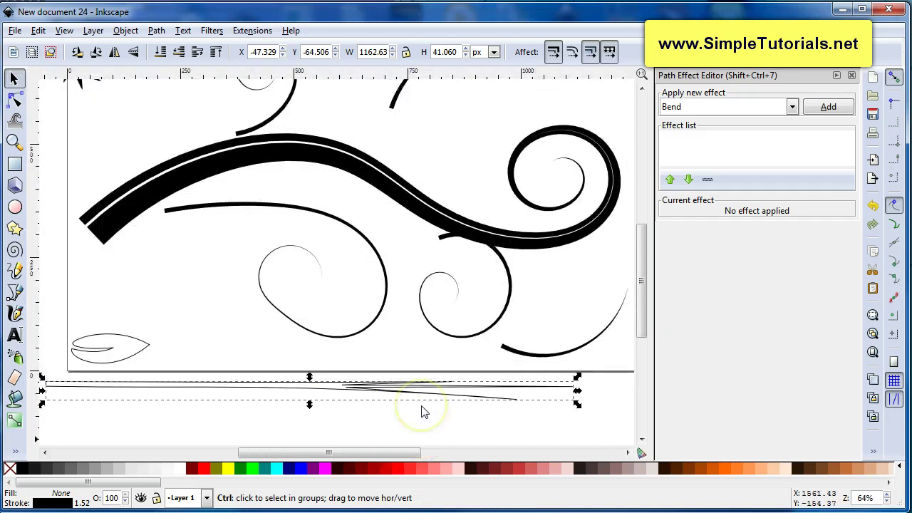
{"action": "left_click", "coordinate": [225, 339]}
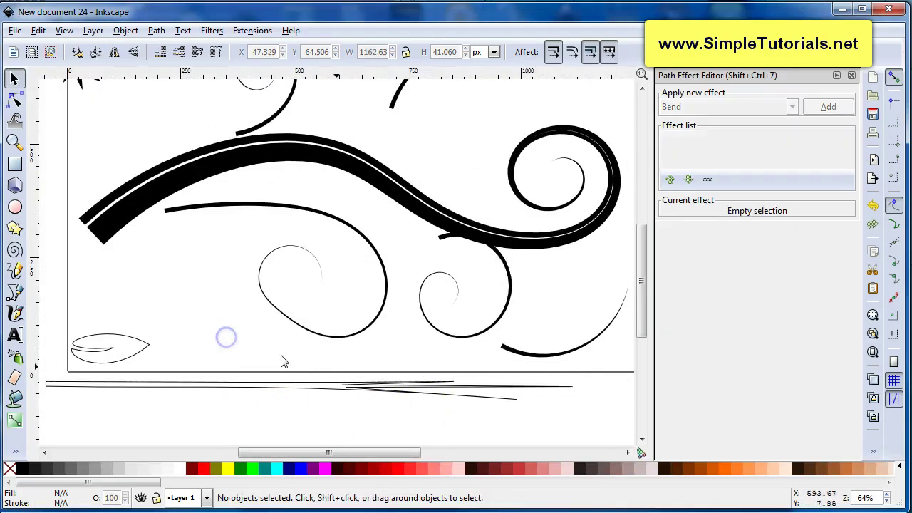
{"action": "left_click", "coordinate": [354, 387]}
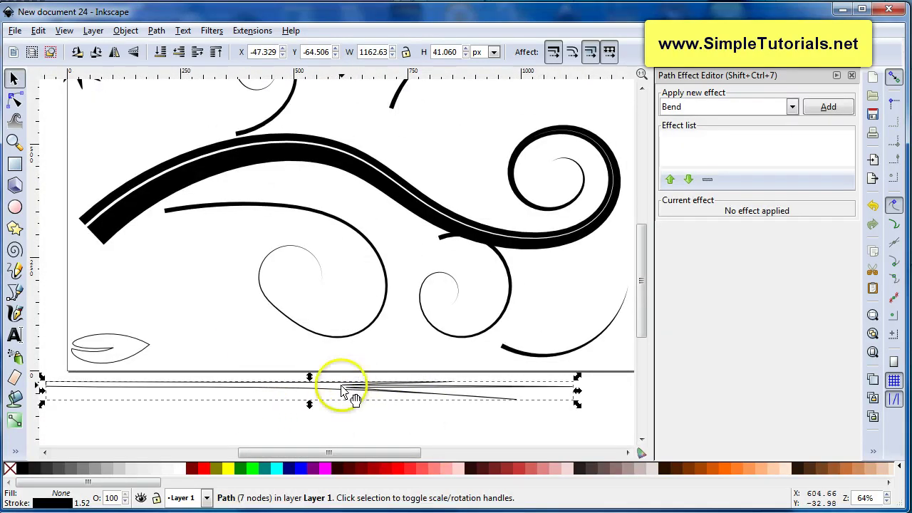
{"action": "right_click", "coordinate": [346, 388]}
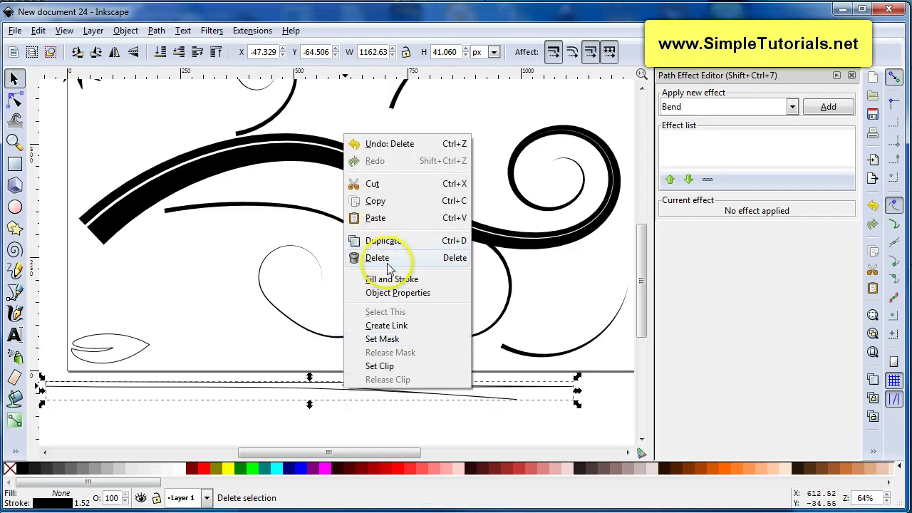
{"action": "left_click", "coordinate": [377, 202]}
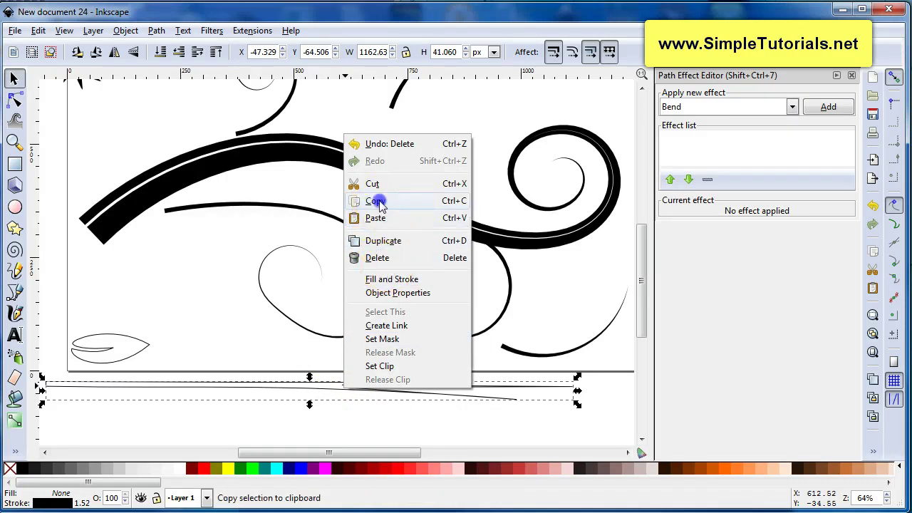
{"action": "left_click", "coordinate": [278, 411]}
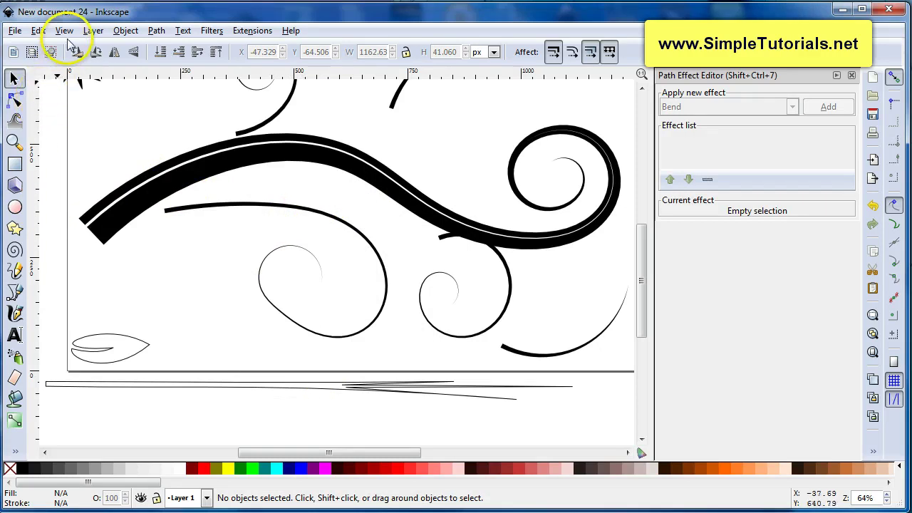
- Draw a new curly stem with the Pencil using the From clipboard shape
{"action": "left_click", "coordinate": [16, 270]}
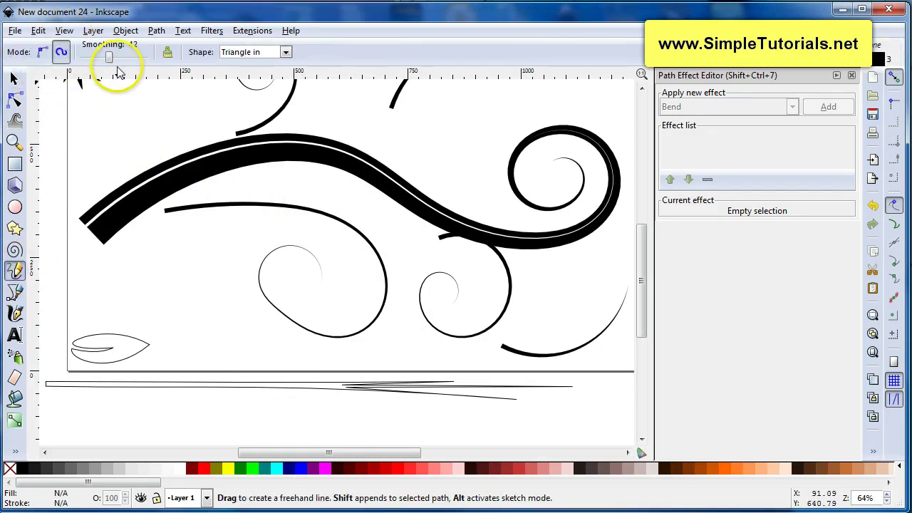
{"action": "left_click", "coordinate": [270, 54]}
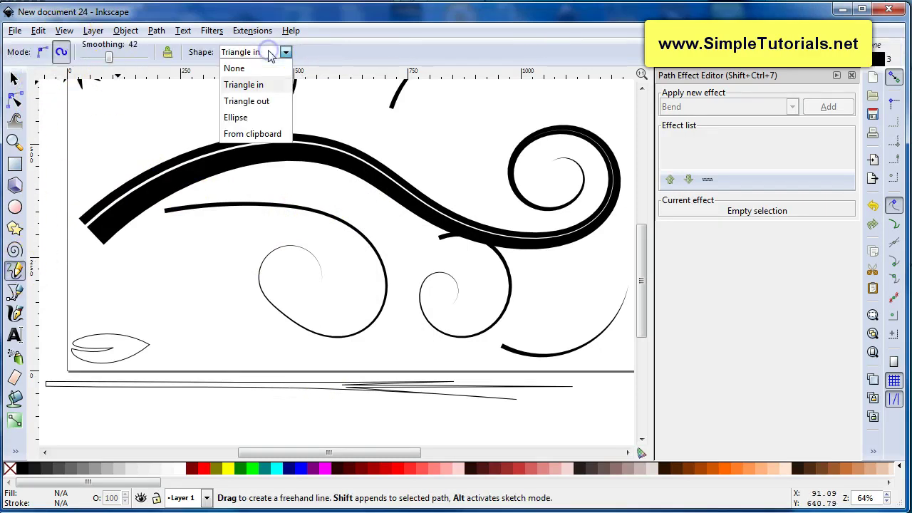
{"action": "left_click", "coordinate": [263, 134]}
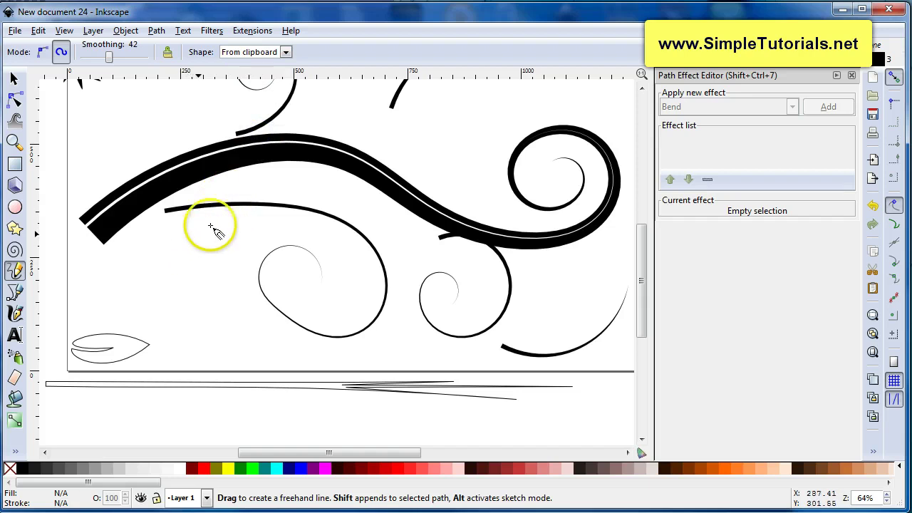
{"action": "left_click_drag", "start_coordinate": [265, 179], "coordinate": [336, 234]}
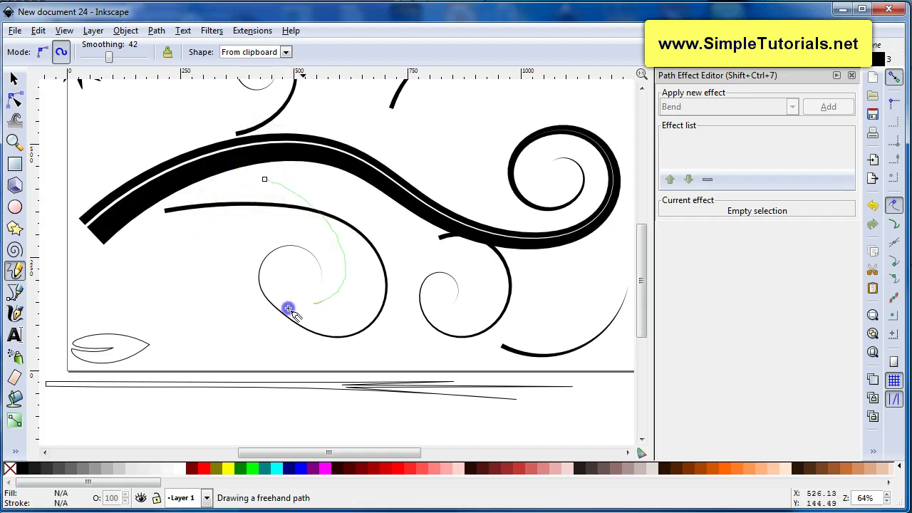
{"action": "left_click_drag", "start_coordinate": [305, 266], "coordinate": [292, 268]}
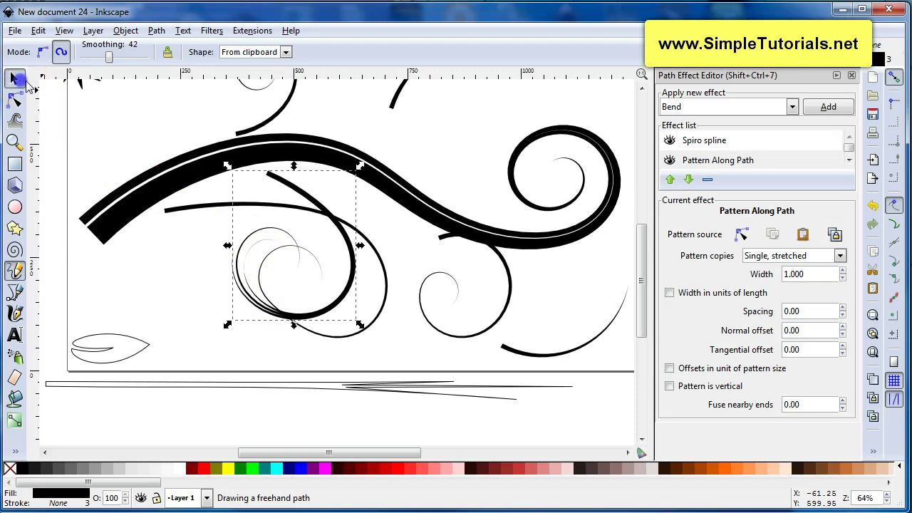
- Move the new curly stem over the stalk's right-end curl
{"action": "left_click", "coordinate": [314, 202]}
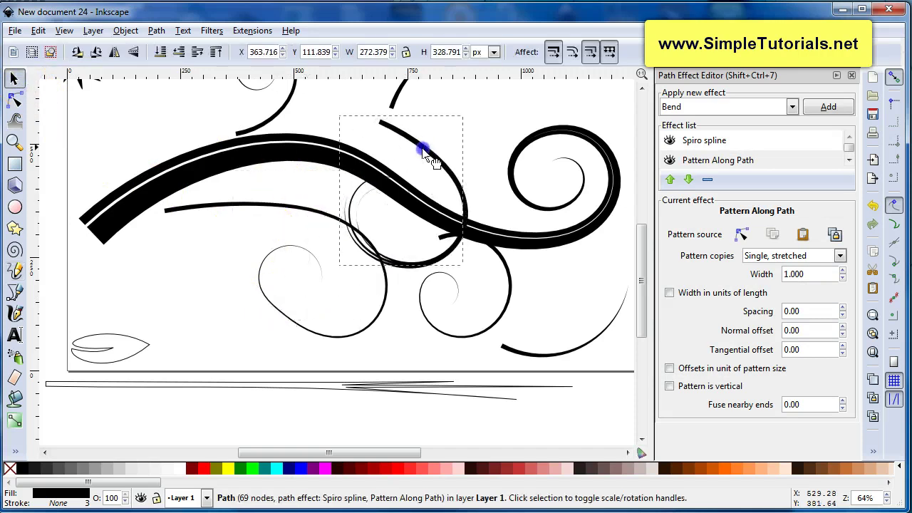
{"action": "left_click_drag", "start_coordinate": [313, 202], "coordinate": [265, 255]}
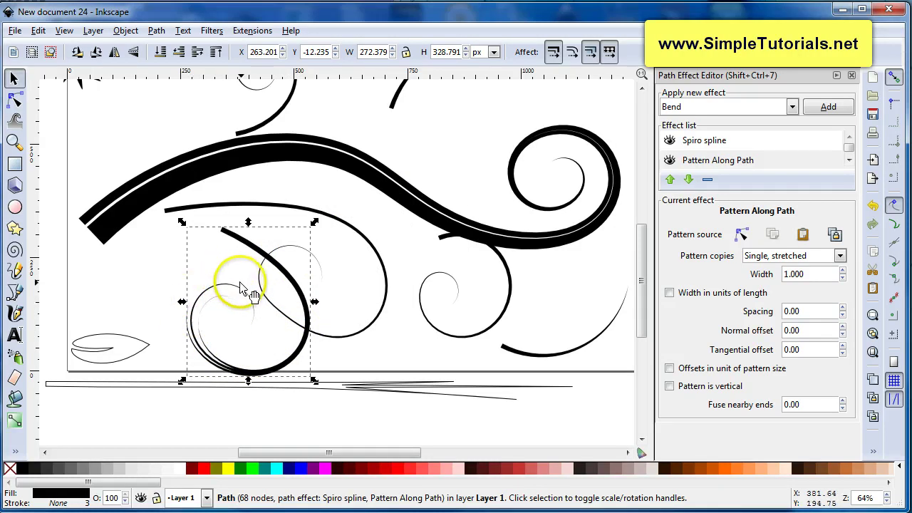
{"action": "left_click_drag", "start_coordinate": [244, 245], "coordinate": [451, 107]}
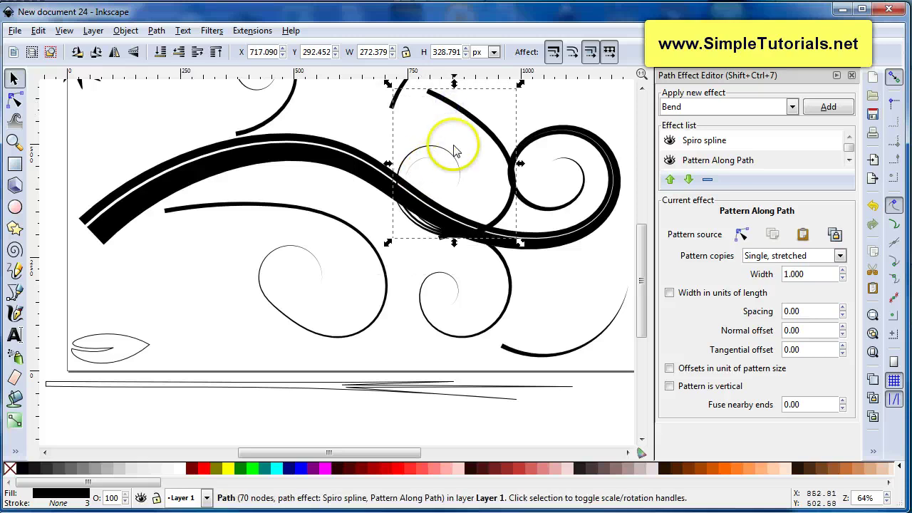
- Move the original leaf outline up and to the right
{"action": "left_click", "coordinate": [136, 356]}
{"action": "left_click_drag", "start_coordinate": [139, 360], "coordinate": [189, 333]}
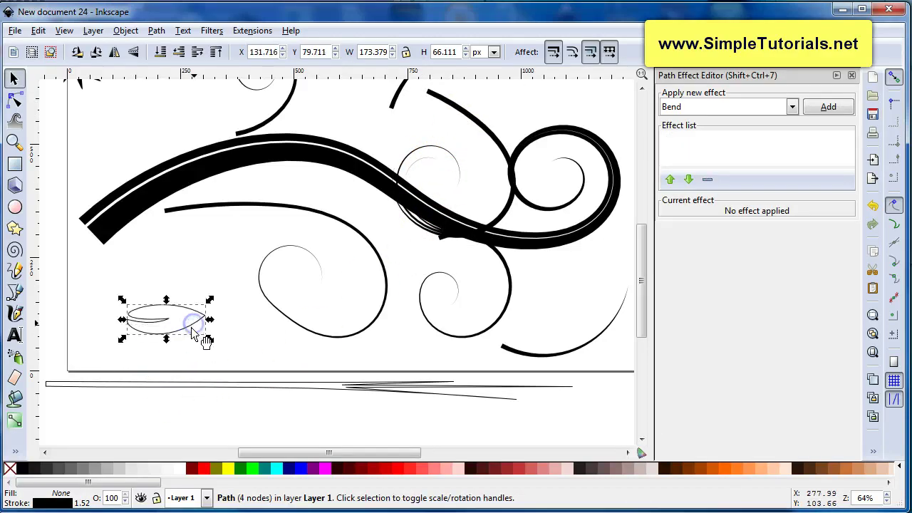
{"action": "left_click", "coordinate": [157, 288]}
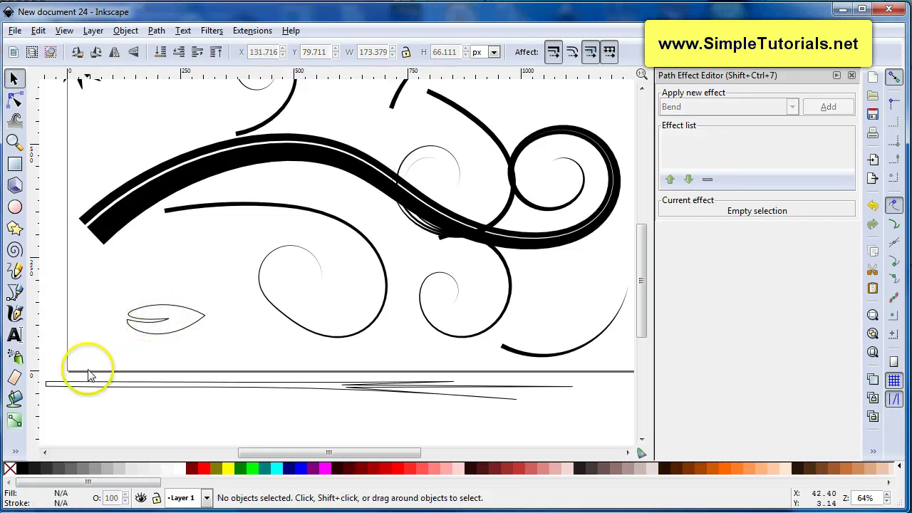
- Draw a closed zigzag outline with an inner notch using the Pen with Shape None
{"action": "left_click", "coordinate": [16, 294]}
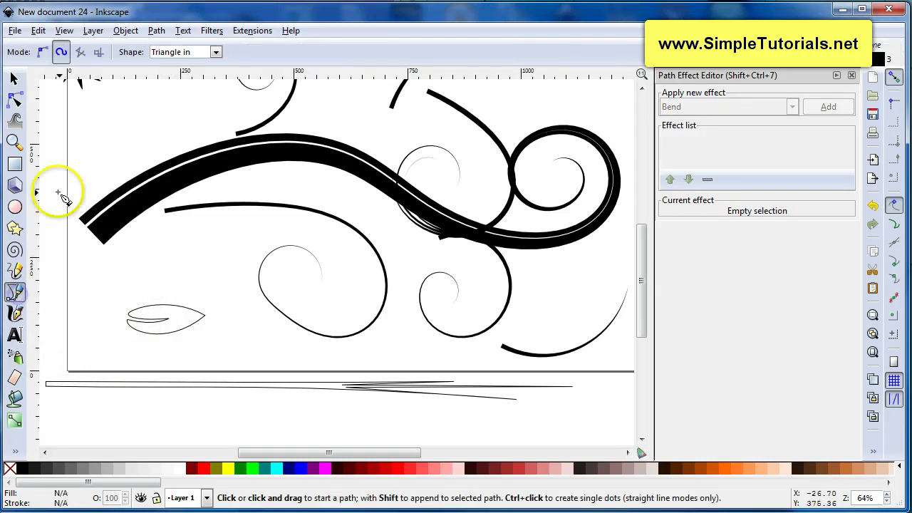
{"action": "left_click", "coordinate": [178, 52]}
{"action": "left_click", "coordinate": [177, 69]}
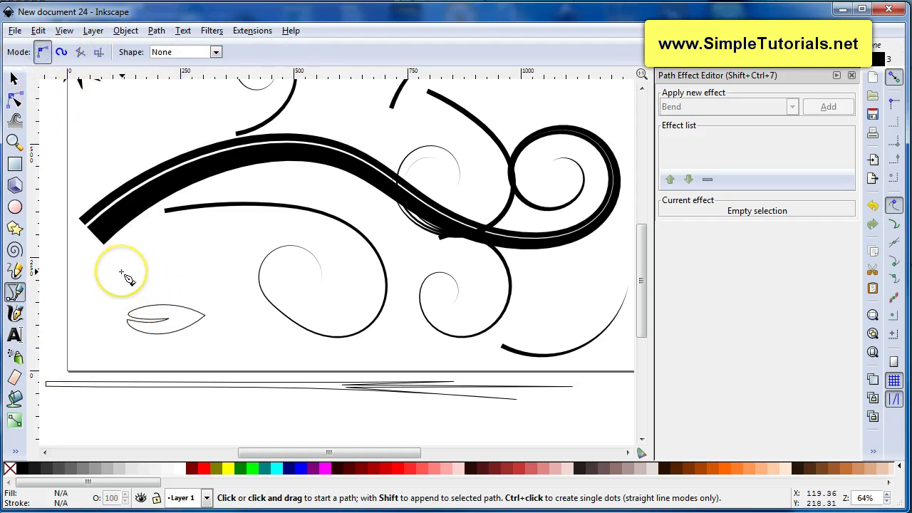
{"action": "left_click", "coordinate": [122, 273]}
{"action": "left_click", "coordinate": [218, 283]}
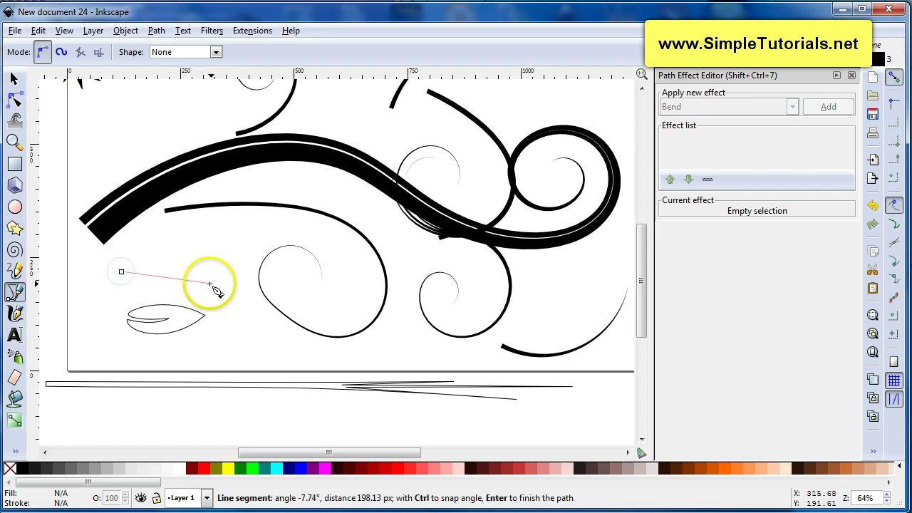
{"action": "left_click", "coordinate": [120, 299]}
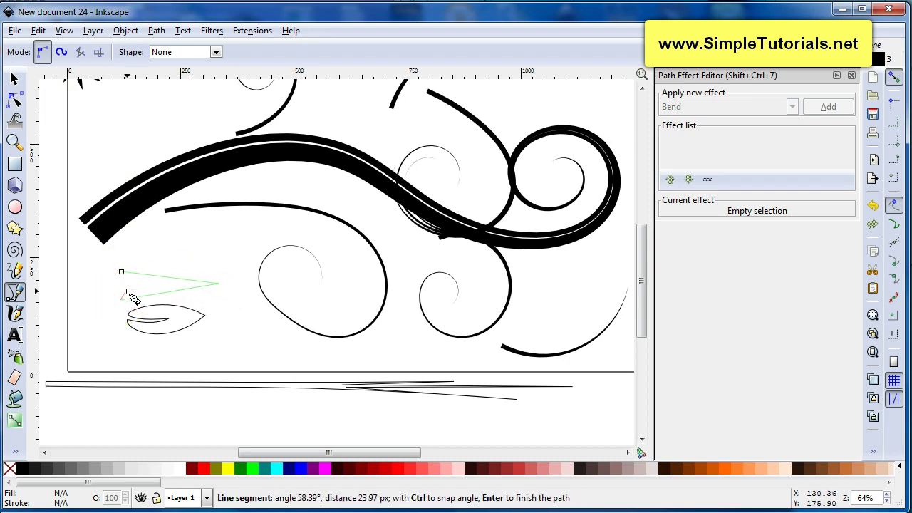
{"action": "left_click", "coordinate": [175, 286]}
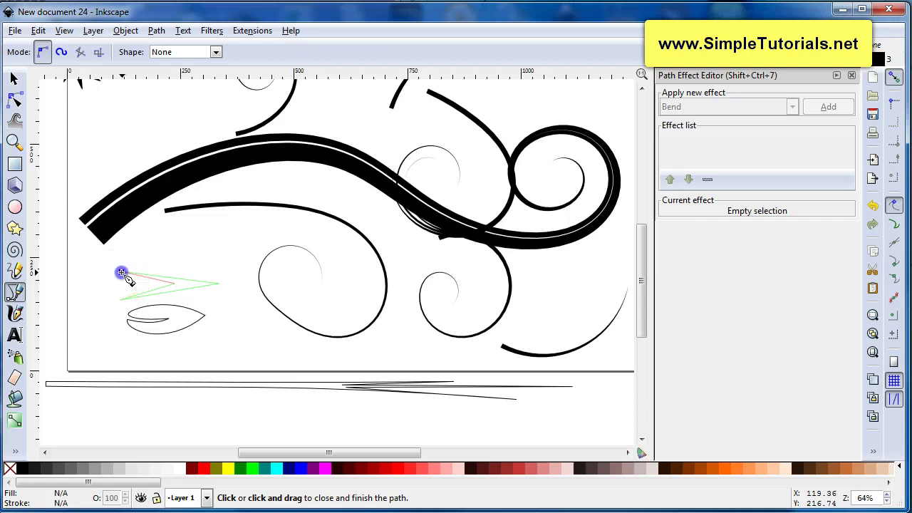
{"action": "left_click", "coordinate": [122, 274]}
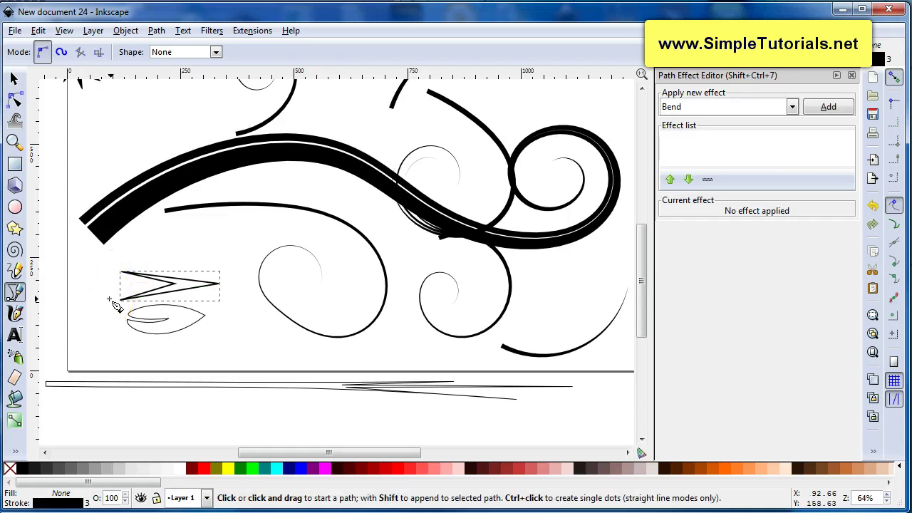
- Reposition the zigzag's left corner points to widen the shape
{"action": "key", "text": "s"}
{"action": "left_click", "coordinate": [143, 290]}
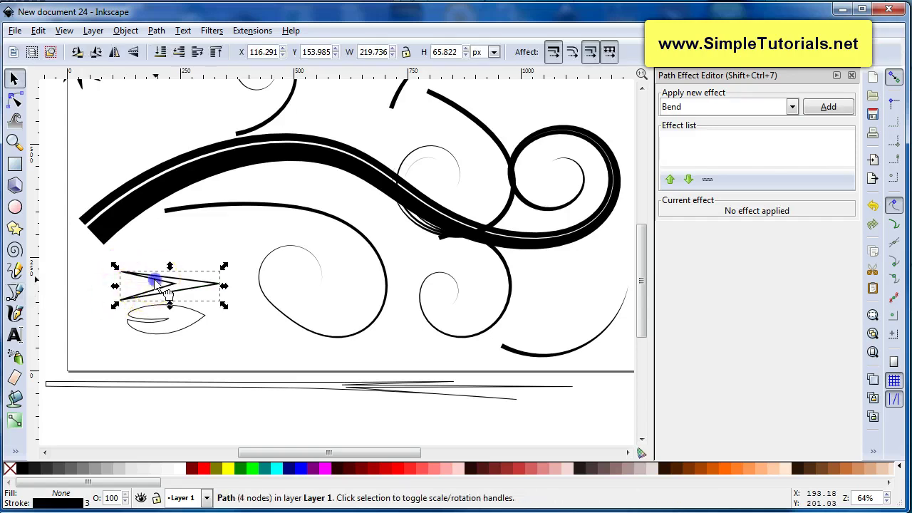
{"action": "double_click", "coordinate": [156, 282]}
{"action": "left_click", "coordinate": [122, 275]}
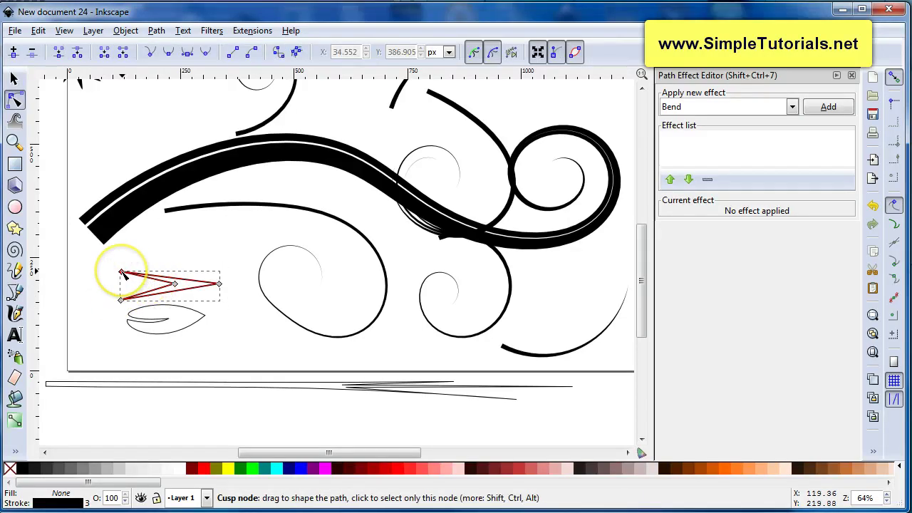
{"action": "left_click_drag", "start_coordinate": [123, 276], "coordinate": [122, 294]}
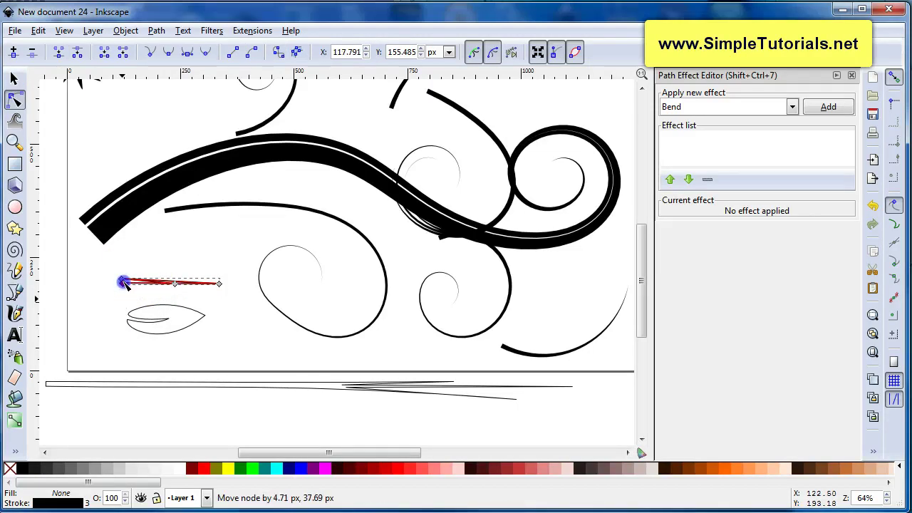
{"action": "scroll", "coordinate": [158, 289], "scroll_direction": "up", "scroll_amount": 2}
{"action": "scroll", "coordinate": [158, 289], "scroll_direction": "up", "scroll_amount": 1}
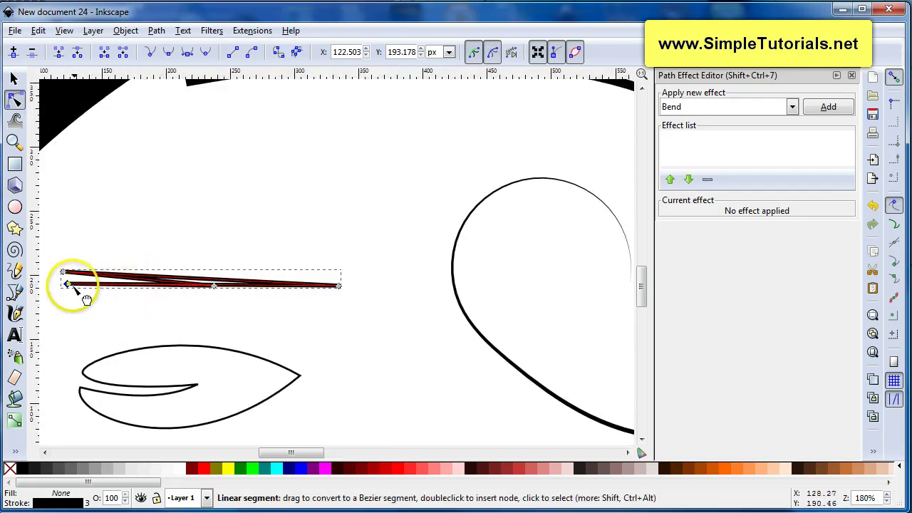
{"action": "left_click_drag", "start_coordinate": [69, 286], "coordinate": [70, 302]}
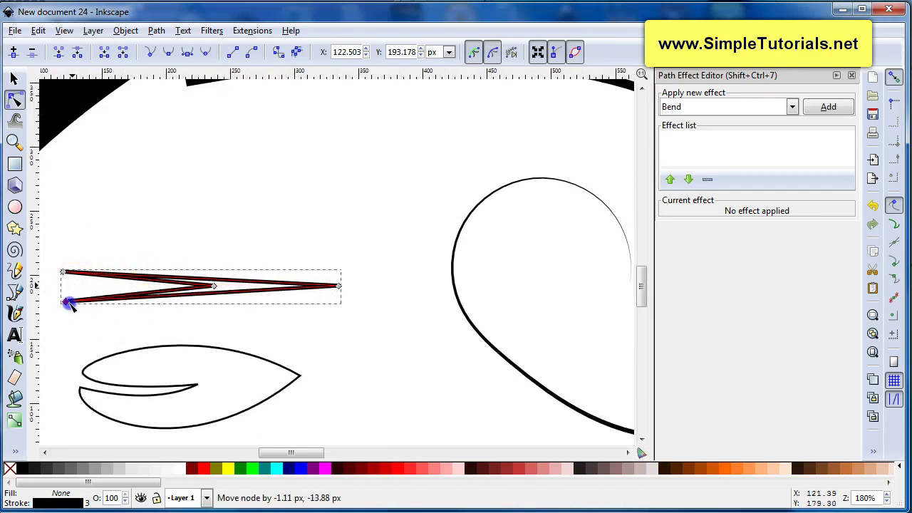
{"action": "left_click", "coordinate": [228, 256]}
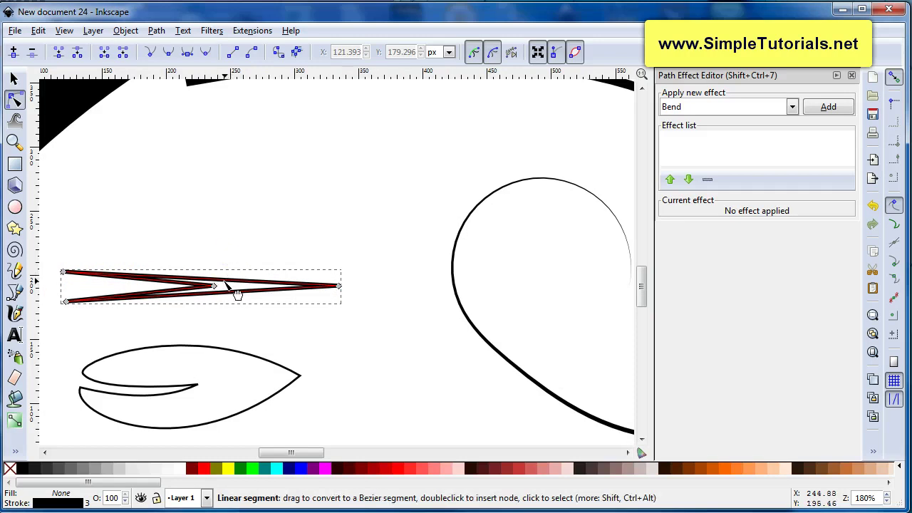
- Bend the top, bottom and inner notch edges into curved leaf contours
{"action": "mouse_move", "coordinate": [224, 283]}
{"action": "left_mouse_down"}
{"action": "mouse_move", "coordinate": [214, 255]}
{"action": "mouse_move", "coordinate": [172, 232]}
{"action": "left_mouse_up"}
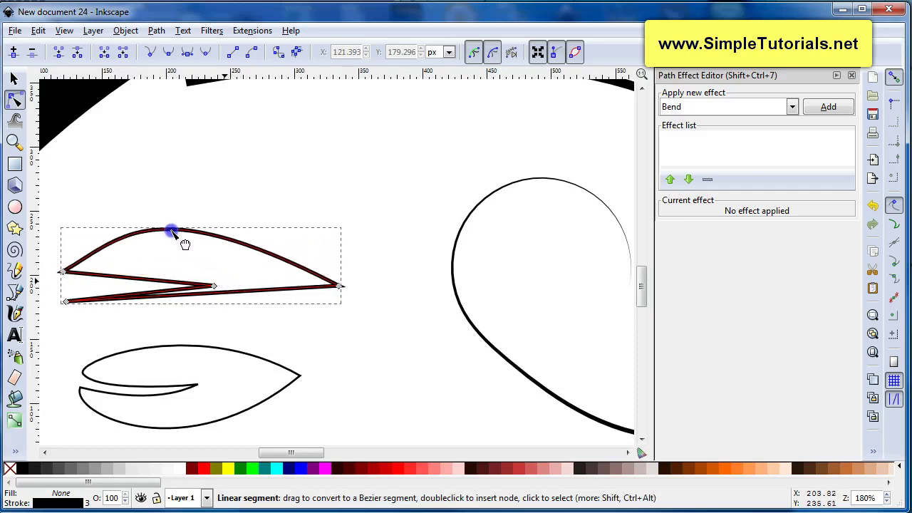
{"action": "left_click_drag", "start_coordinate": [217, 293], "coordinate": [162, 342]}
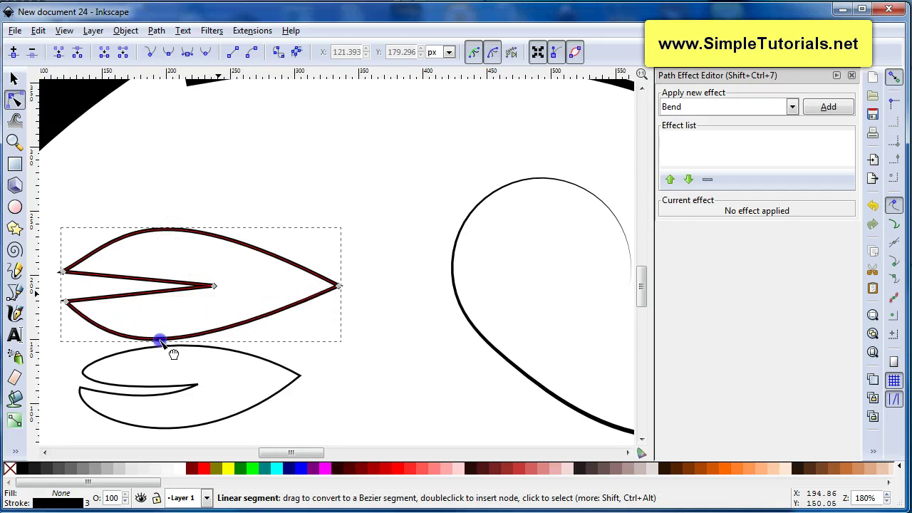
{"action": "left_click", "coordinate": [66, 302]}
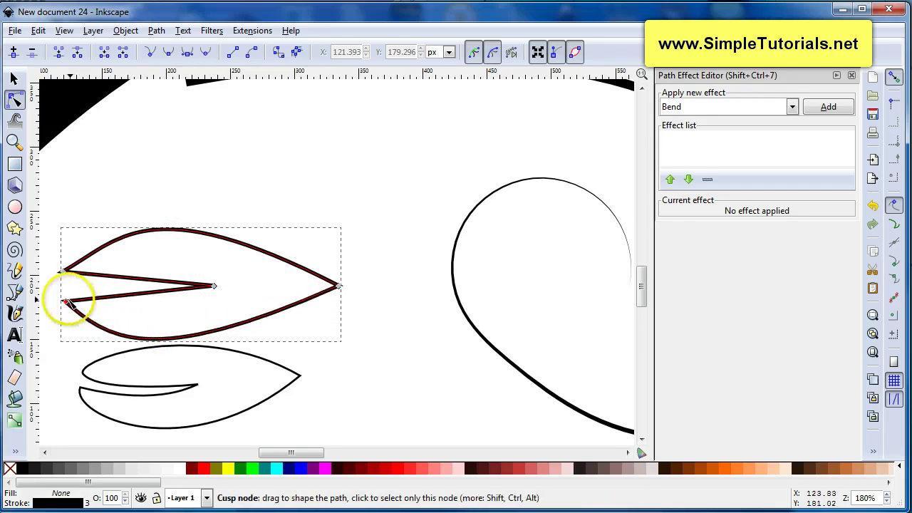
{"action": "left_click_drag", "start_coordinate": [68, 301], "coordinate": [67, 281]}
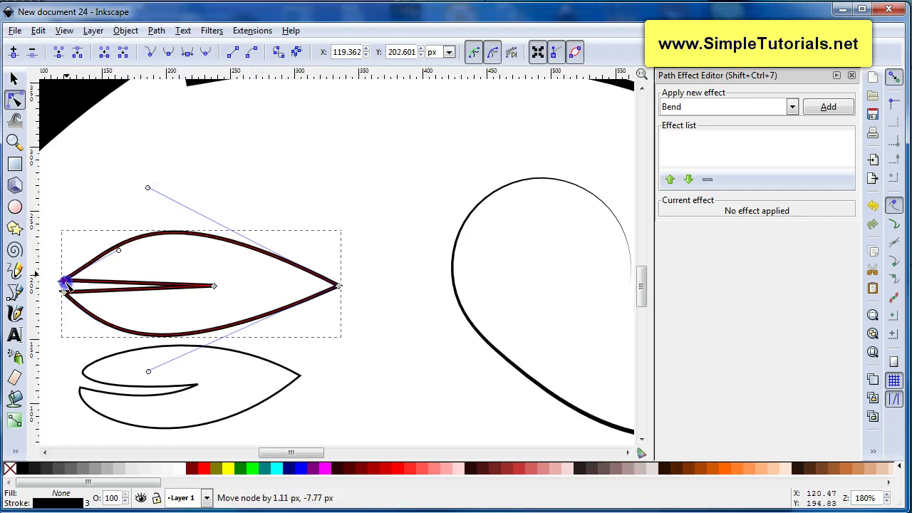
{"action": "left_click_drag", "start_coordinate": [118, 250], "coordinate": [92, 241]}
{"action": "left_click", "coordinate": [94, 316]}
{"action": "left_click_drag", "start_coordinate": [104, 326], "coordinate": [86, 329]}
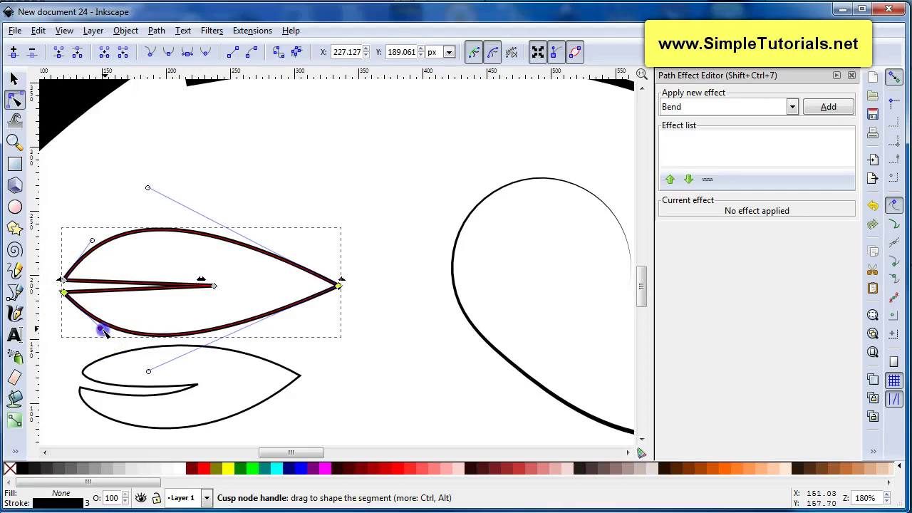
{"action": "left_click_drag", "start_coordinate": [146, 285], "coordinate": [146, 278]}
{"action": "left_click", "coordinate": [146, 279]}
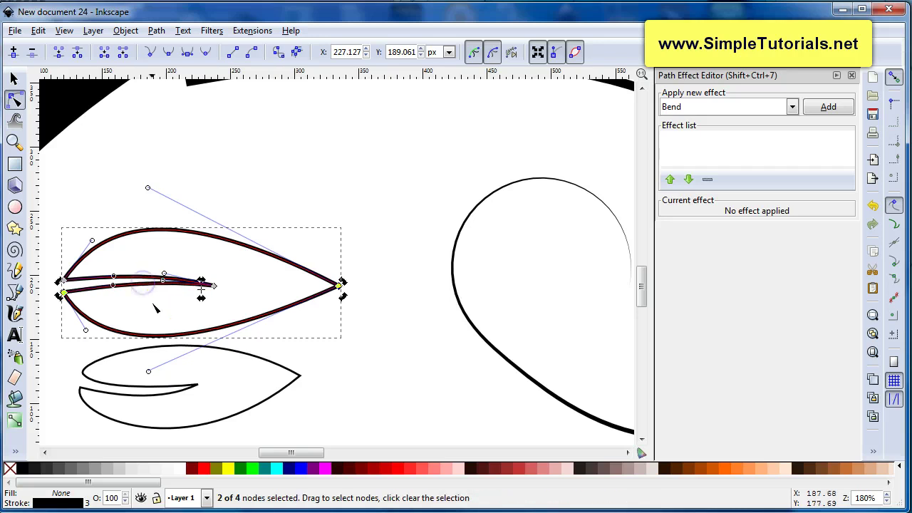
{"action": "scroll", "coordinate": [190, 298], "scroll_direction": "down", "scroll_amount": 2}
{"action": "scroll", "coordinate": [192, 298], "scroll_direction": "down", "scroll_amount": 1}
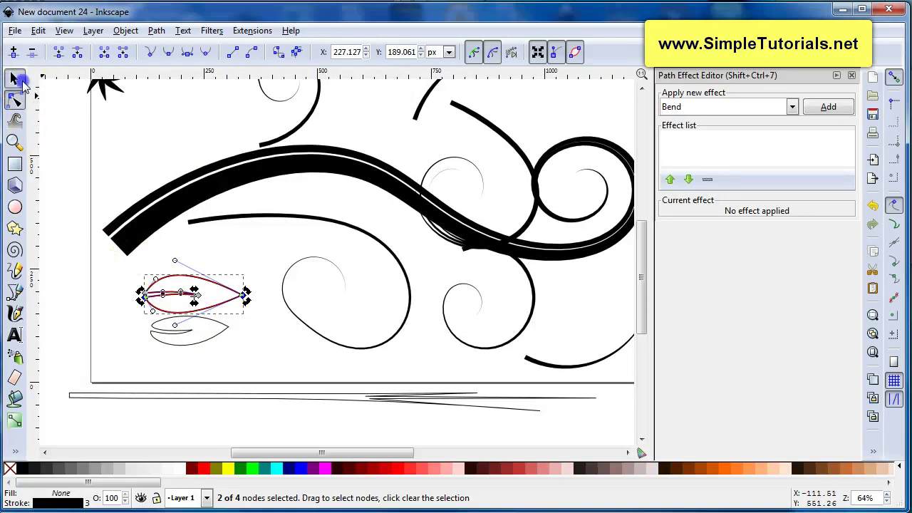
{"action": "left_click", "coordinate": [15, 79]}
- Copy the new leaf outline and draw pencil strokes that take the black leaf shape
{"action": "right_click", "coordinate": [216, 286]}
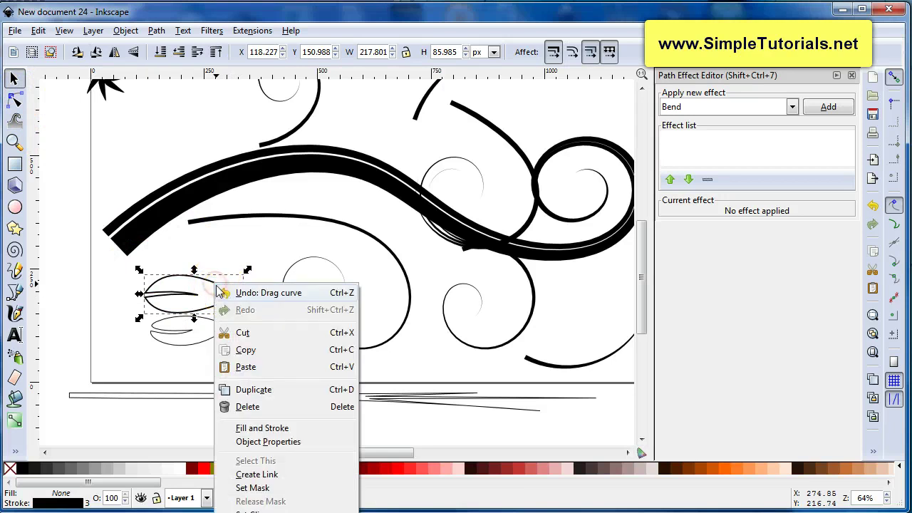
{"action": "left_click", "coordinate": [242, 355]}
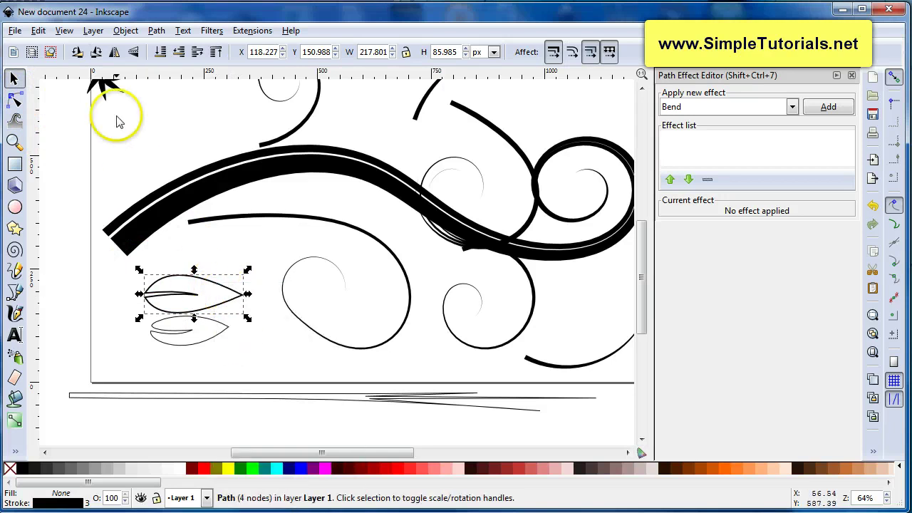
{"action": "left_click", "coordinate": [16, 274]}
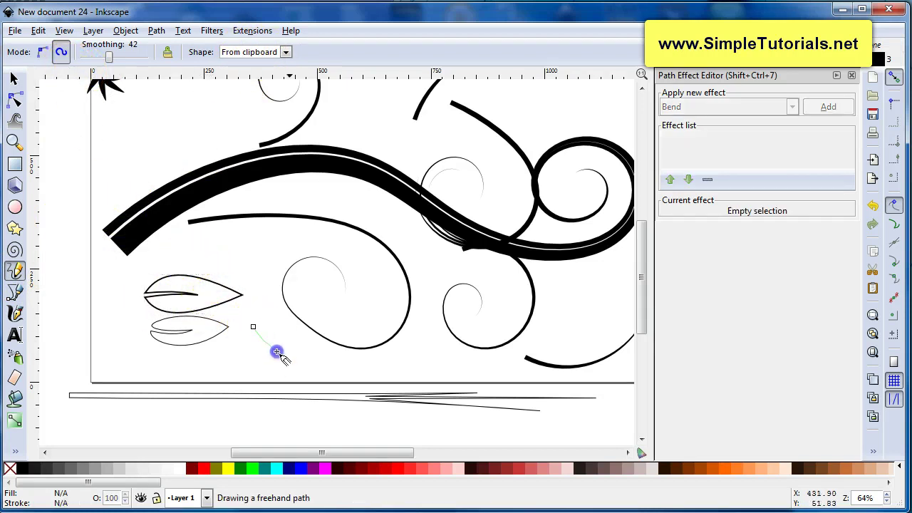
{"action": "left_click_drag", "start_coordinate": [255, 327], "coordinate": [376, 350]}
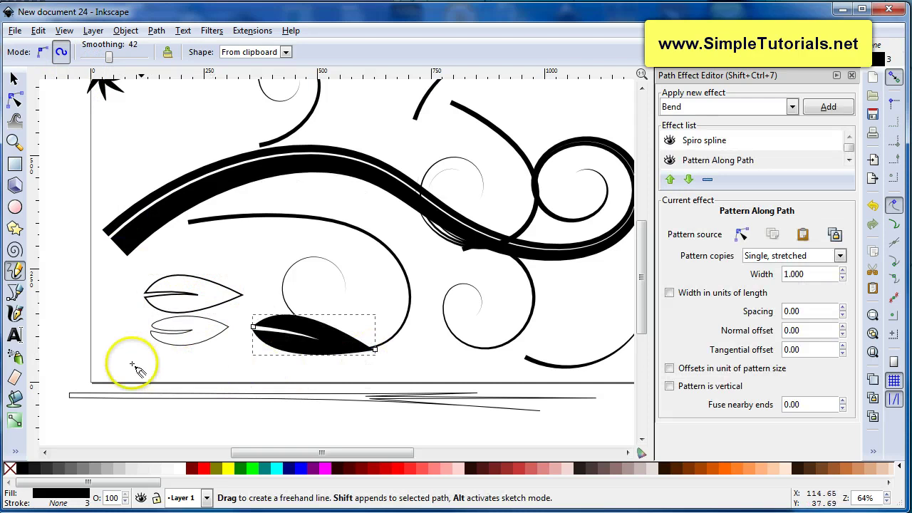
{"action": "left_click_drag", "start_coordinate": [112, 338], "coordinate": [260, 394]}
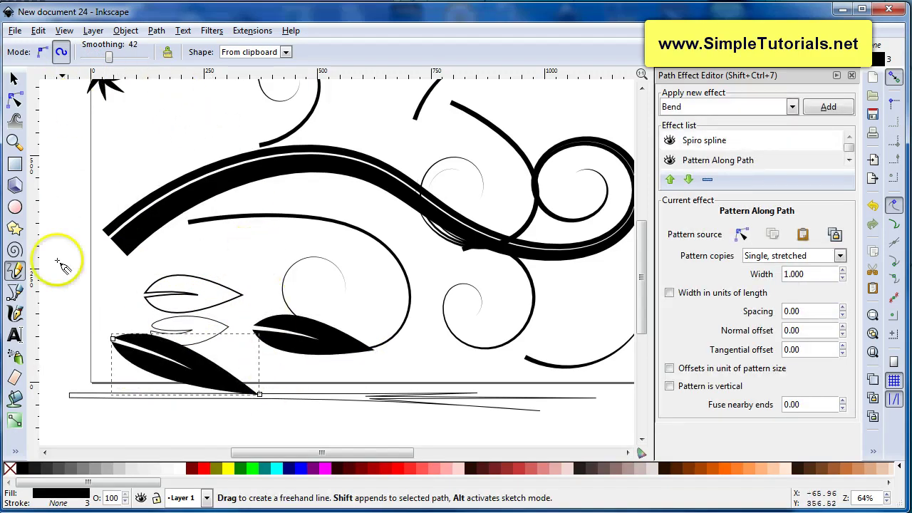
{"action": "left_click_drag", "start_coordinate": [57, 383], "coordinate": [57, 389]}
{"action": "key", "text": "s"}
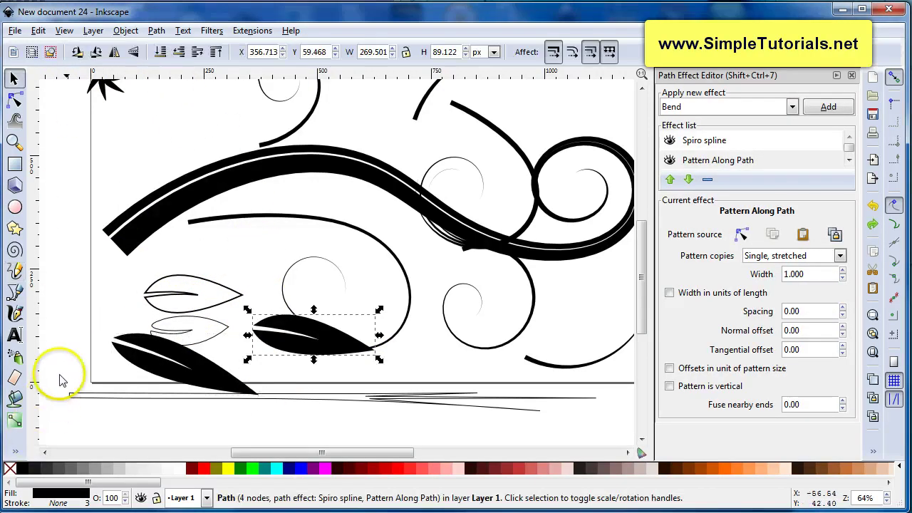
- Raise Pencil smoothing to 39, then select the lower-left leaf
{"action": "left_click", "coordinate": [15, 272]}
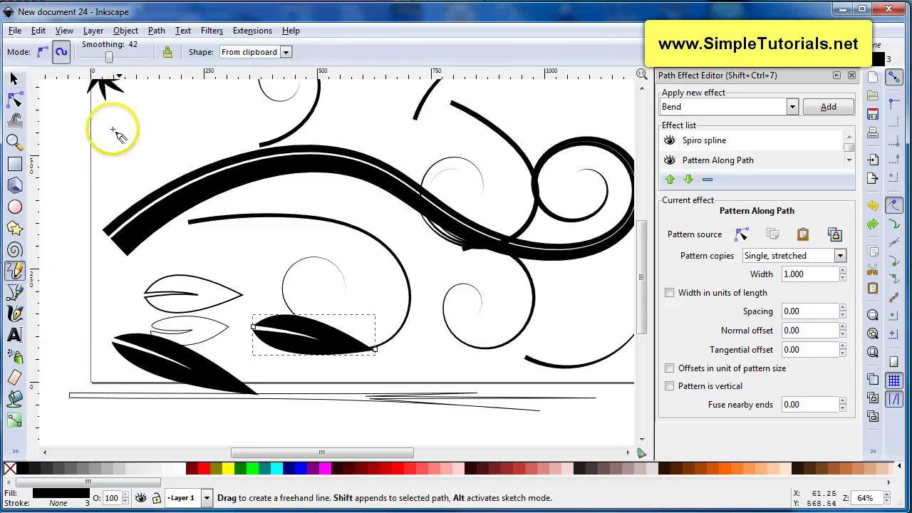
{"action": "left_click_drag", "start_coordinate": [111, 63], "coordinate": [111, 63]}
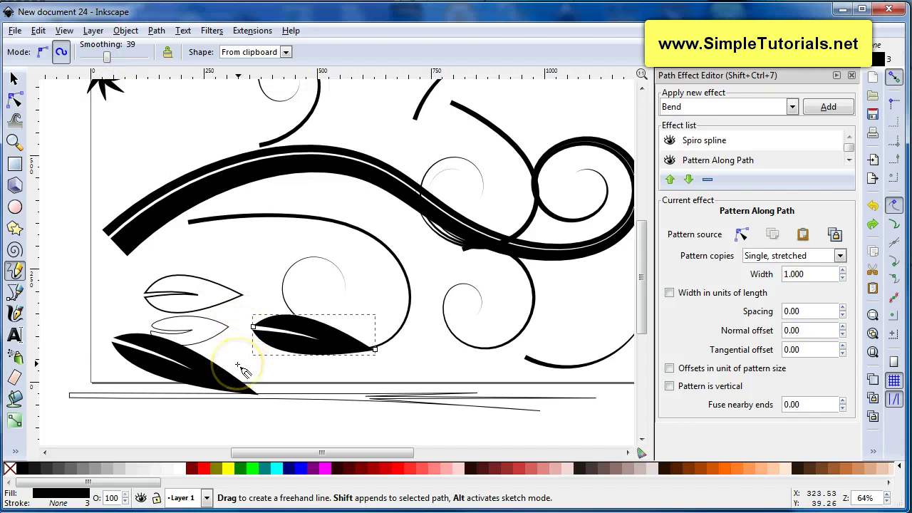
{"action": "key", "text": "s"}
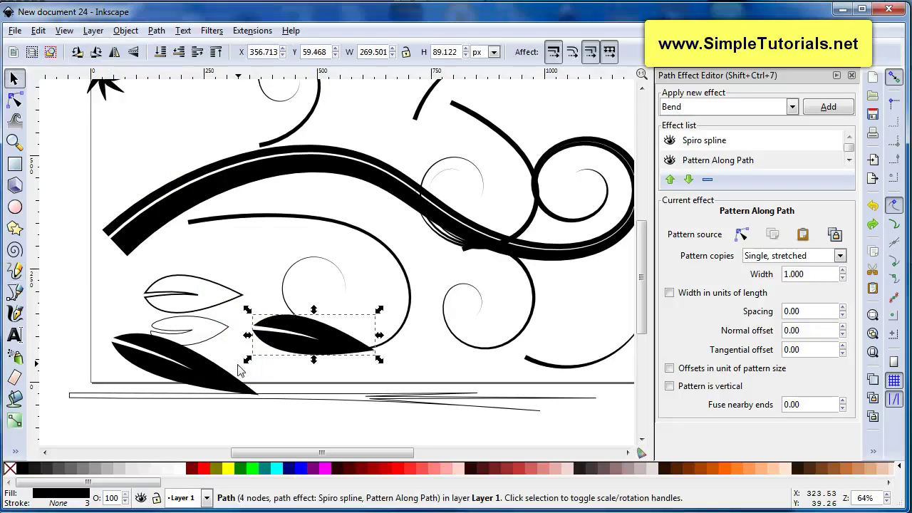
{"action": "left_click", "coordinate": [198, 361]}
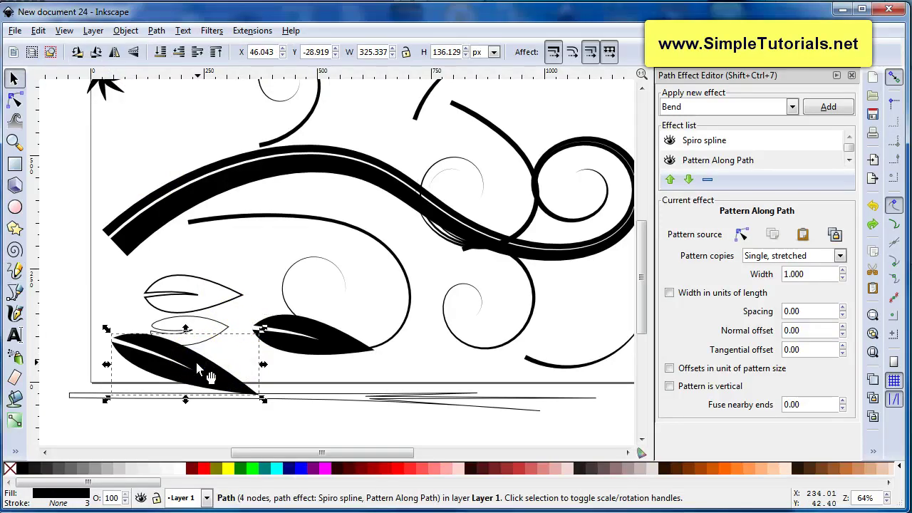
- Curve the guide paths of the lower-left and middle leaves so both droop downward
{"action": "double_click", "coordinate": [189, 358]}
{"action": "mouse_move", "coordinate": [181, 399]}
{"action": "left_mouse_down"}
{"action": "mouse_move", "coordinate": [163, 395]}
{"action": "mouse_move", "coordinate": [168, 402]}
{"action": "left_mouse_up"}
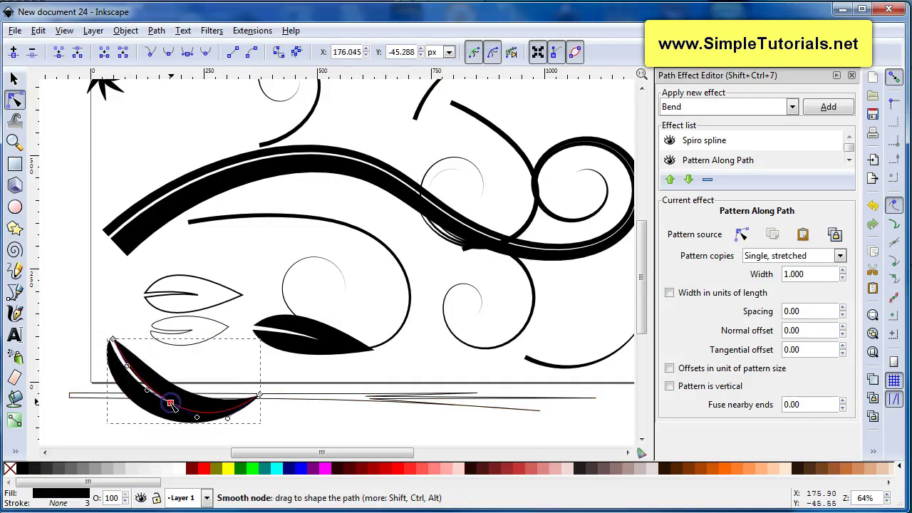
{"action": "left_click", "coordinate": [311, 350]}
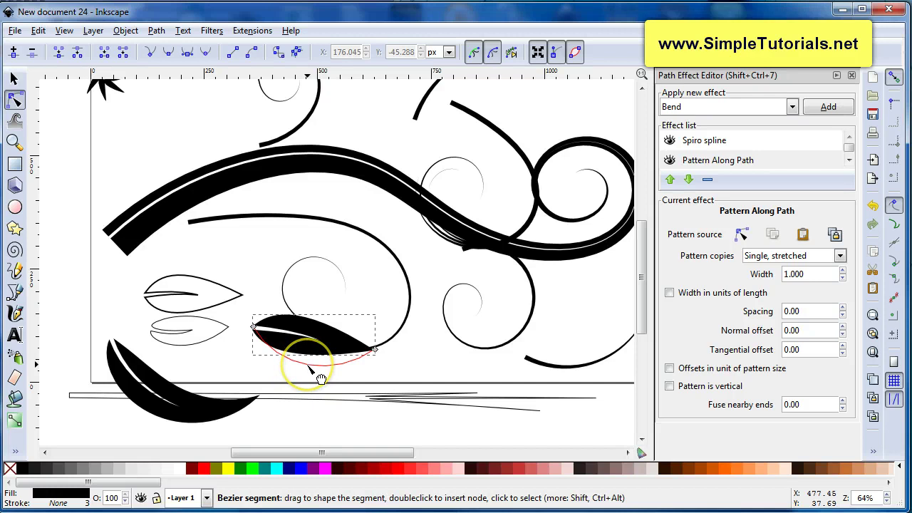
{"action": "double_click", "coordinate": [307, 366]}
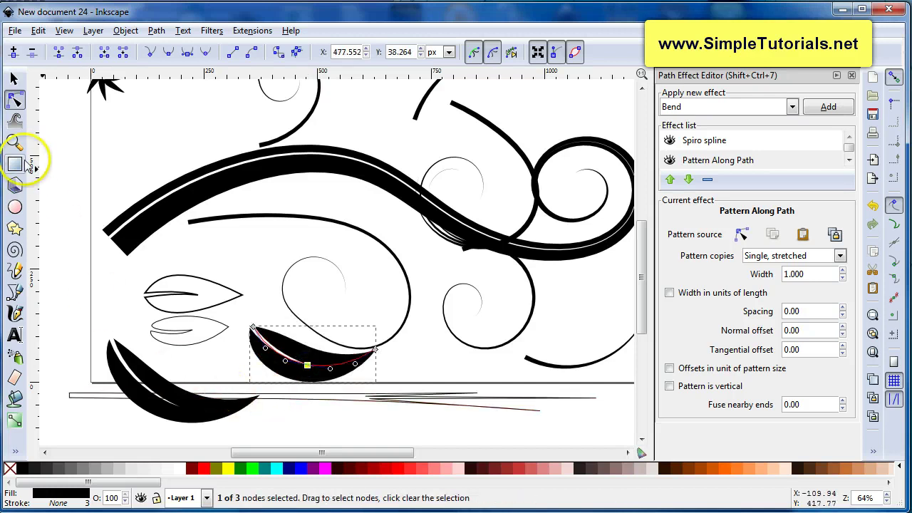
{"action": "left_click", "coordinate": [16, 269]}
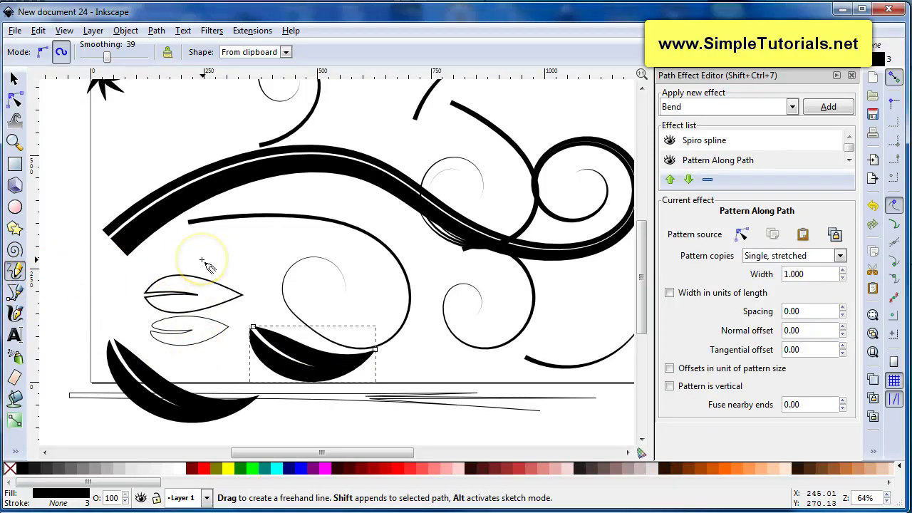
- Draw a third pencil leaf and convert all three leaves with Path > Object to Path
{"action": "left_click_drag", "start_coordinate": [202, 260], "coordinate": [362, 228]}
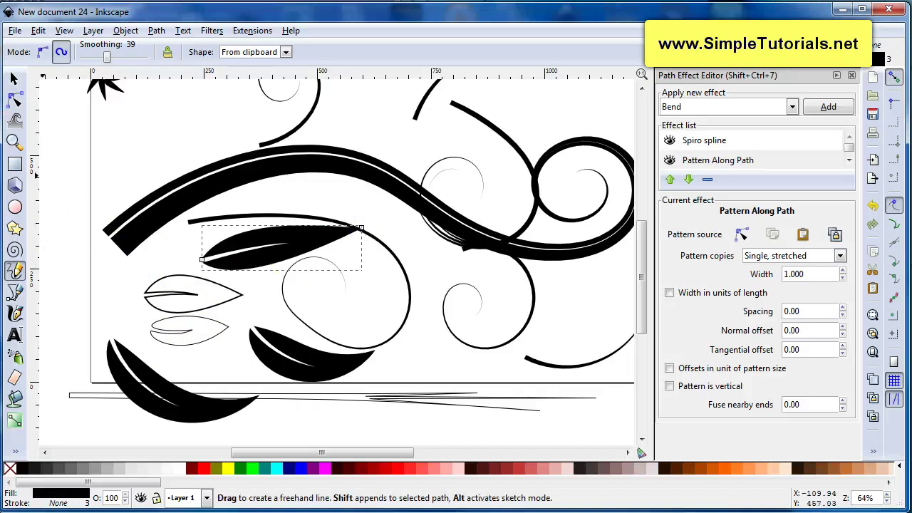
{"action": "left_click", "coordinate": [13, 78]}
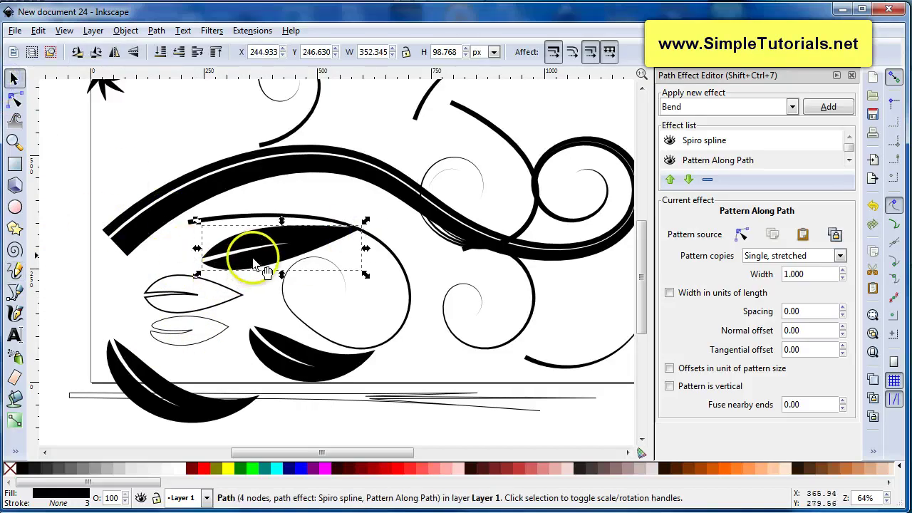
{"action": "left_click_drag", "start_coordinate": [265, 245], "coordinate": [429, 363]}
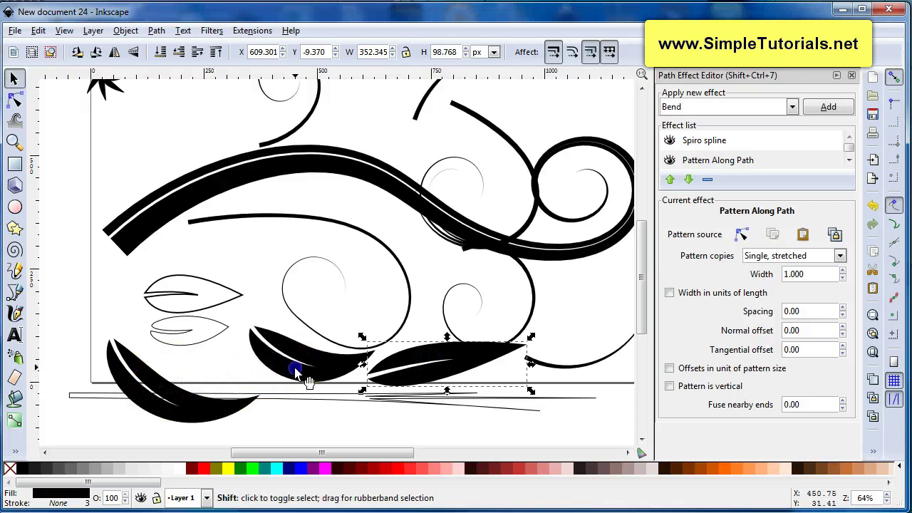
{"action": "left_click", "coordinate": [206, 405], "text": "shift"}
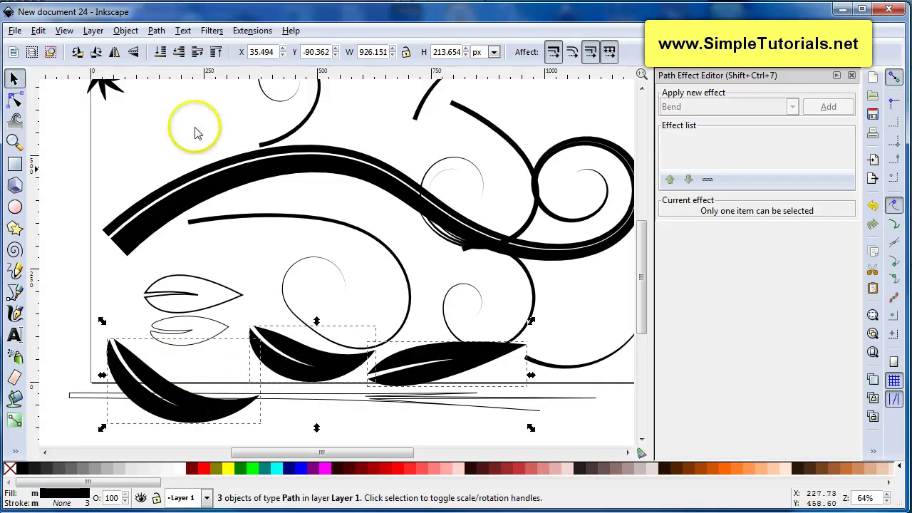
{"action": "left_click", "coordinate": [157, 31]}
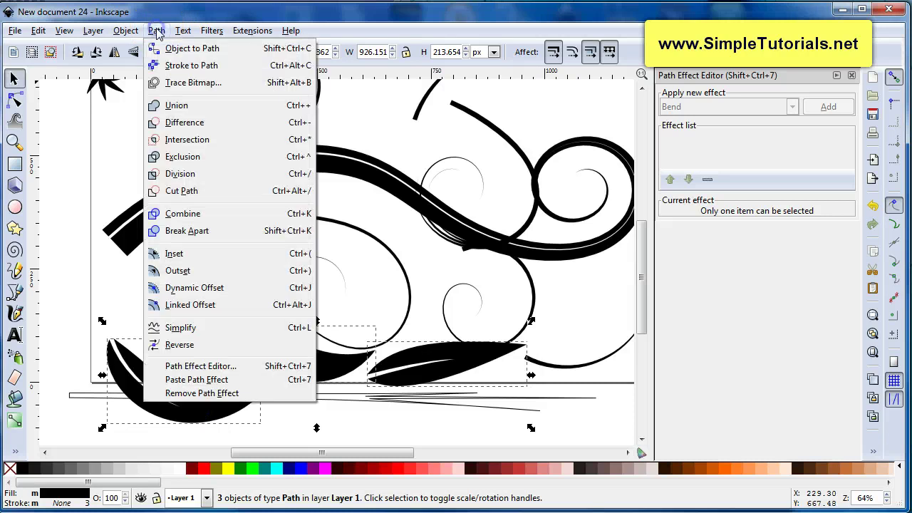
{"action": "left_click", "coordinate": [174, 50]}
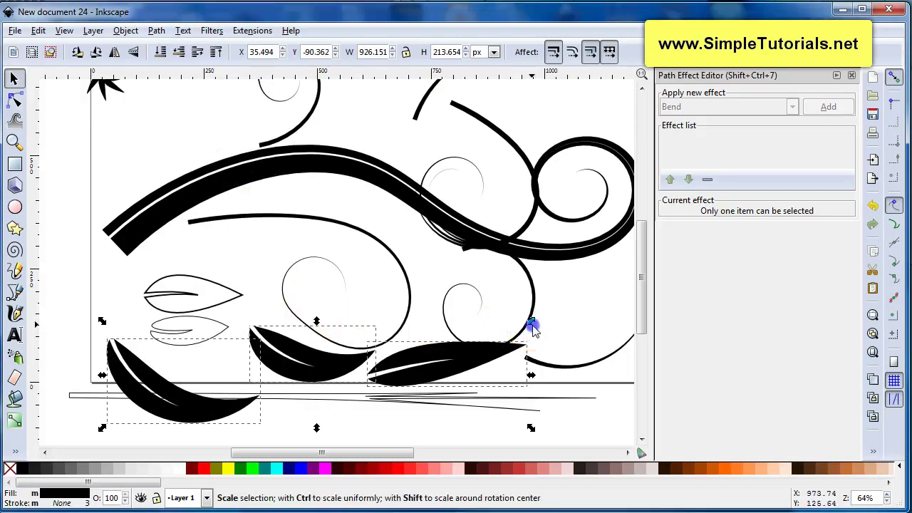
- Shrink the three leaves, set them beside the right-hand curl, and bring the top-left star onto the page
{"action": "left_click_drag", "start_coordinate": [532, 326], "coordinate": [323, 392]}
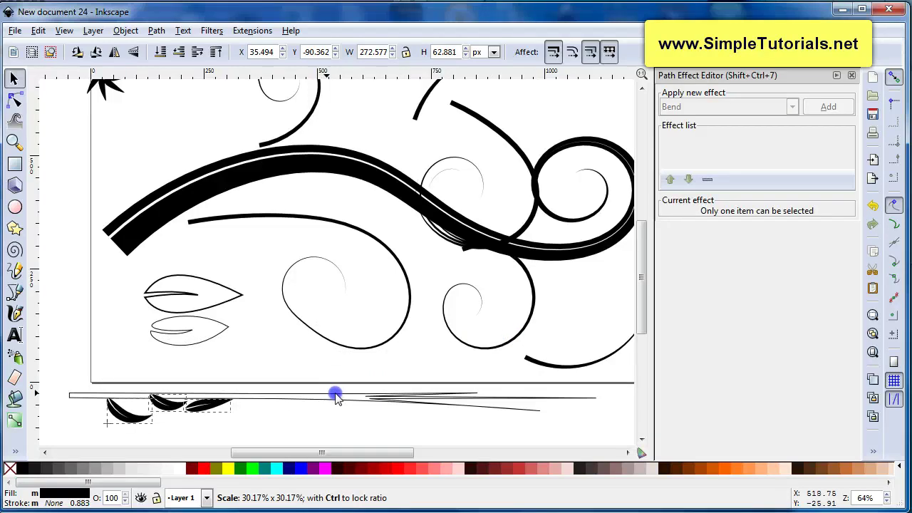
{"action": "left_click", "coordinate": [132, 418]}
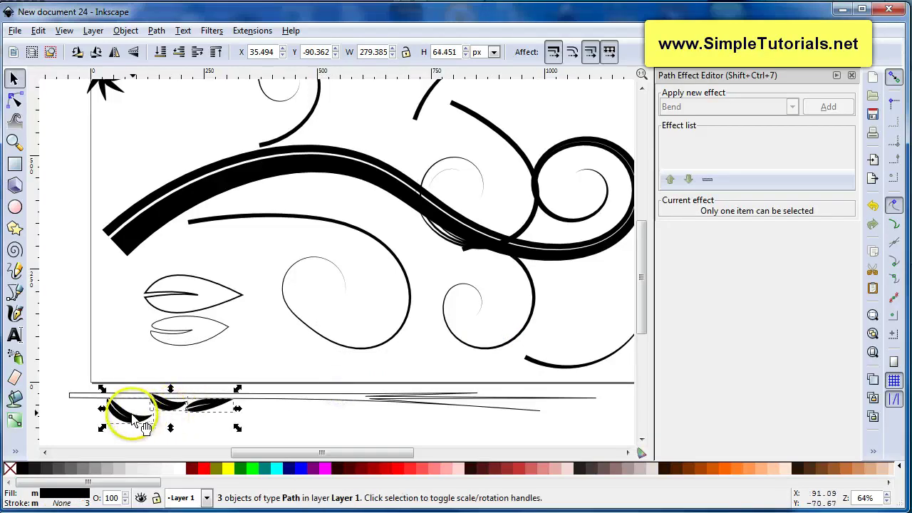
{"action": "mouse_move", "coordinate": [164, 399]}
{"action": "left_mouse_down"}
{"action": "mouse_move", "coordinate": [265, 325]}
{"action": "mouse_move", "coordinate": [299, 316]}
{"action": "mouse_move", "coordinate": [554, 320]}
{"action": "mouse_move", "coordinate": [538, 316]}
{"action": "left_mouse_up"}
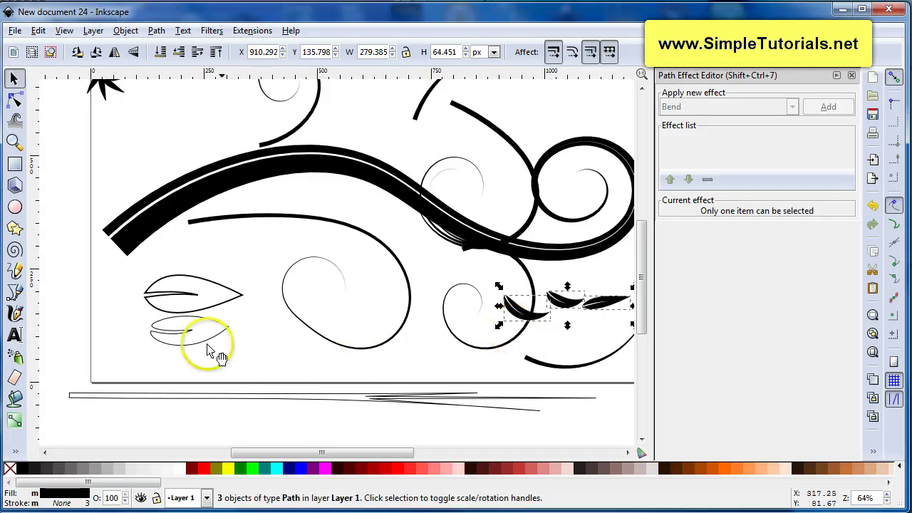
{"action": "left_click_drag", "start_coordinate": [106, 92], "coordinate": [117, 147]}
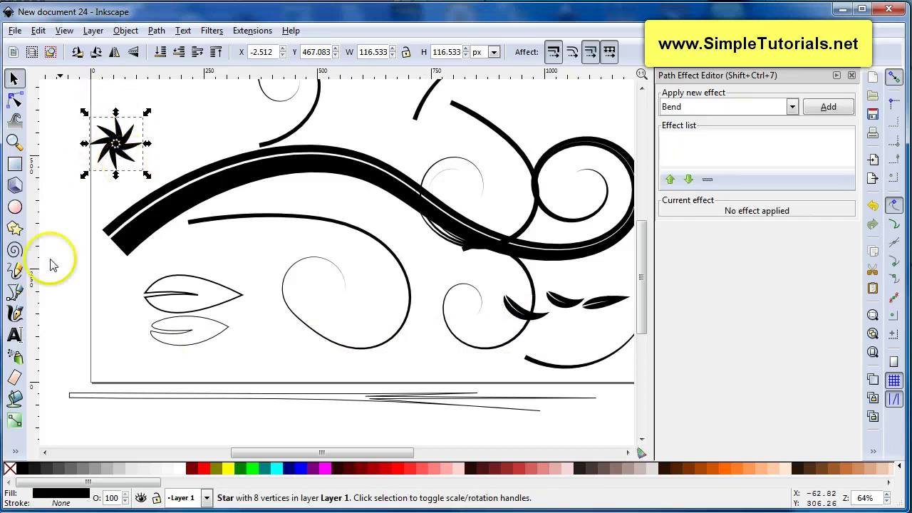
- Draw an 8-corner star at the stem's left end with thin rays, spoke ratio about 0.166
{"action": "left_click", "coordinate": [16, 228]}
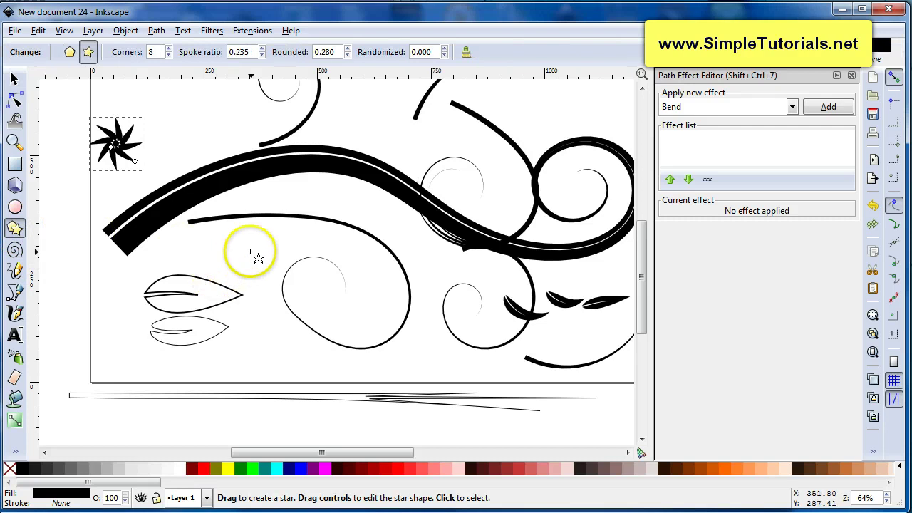
{"action": "left_click_drag", "start_coordinate": [225, 249], "coordinate": [250, 274]}
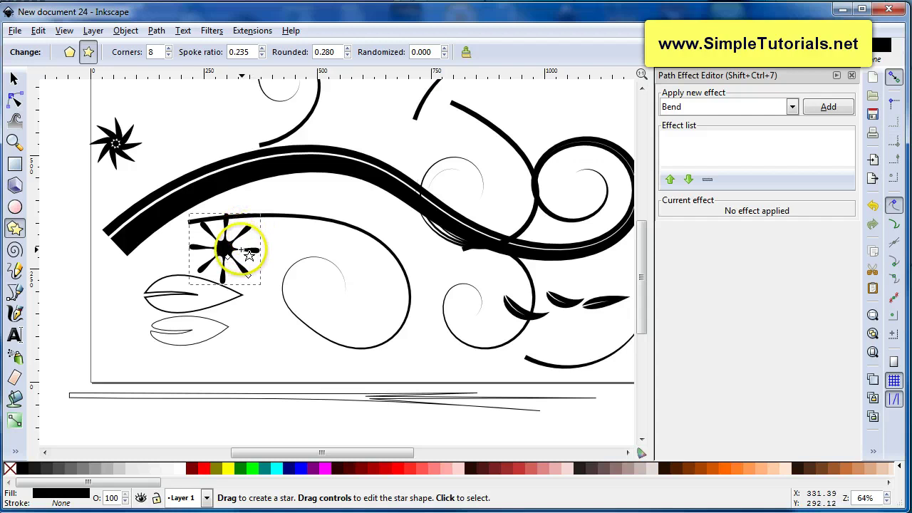
{"action": "left_click_drag", "start_coordinate": [227, 257], "coordinate": [228, 257]}
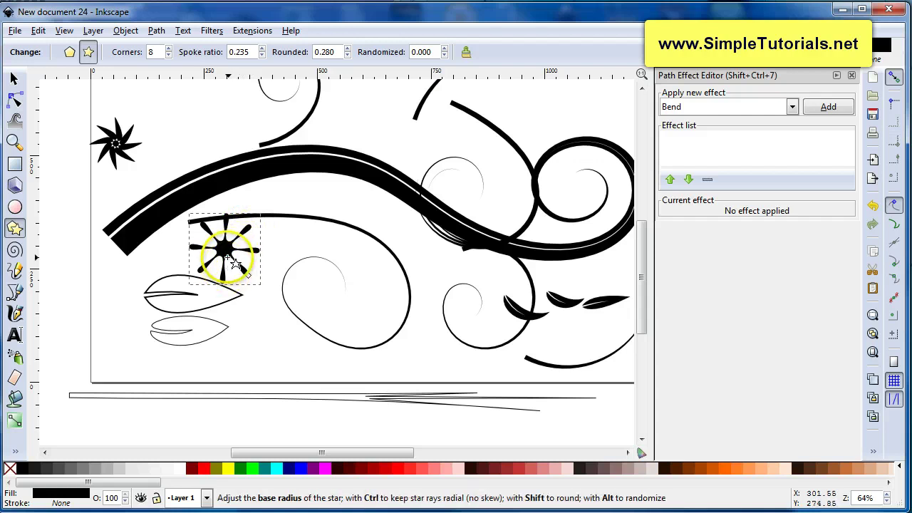
{"action": "left_click_drag", "start_coordinate": [228, 258], "coordinate": [223, 258]}
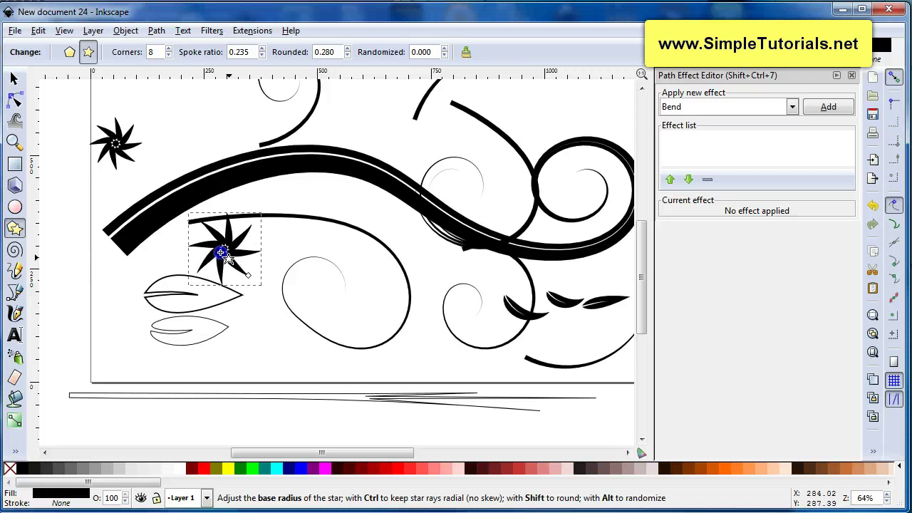
{"action": "left_click_drag", "start_coordinate": [223, 255], "coordinate": [223, 249]}
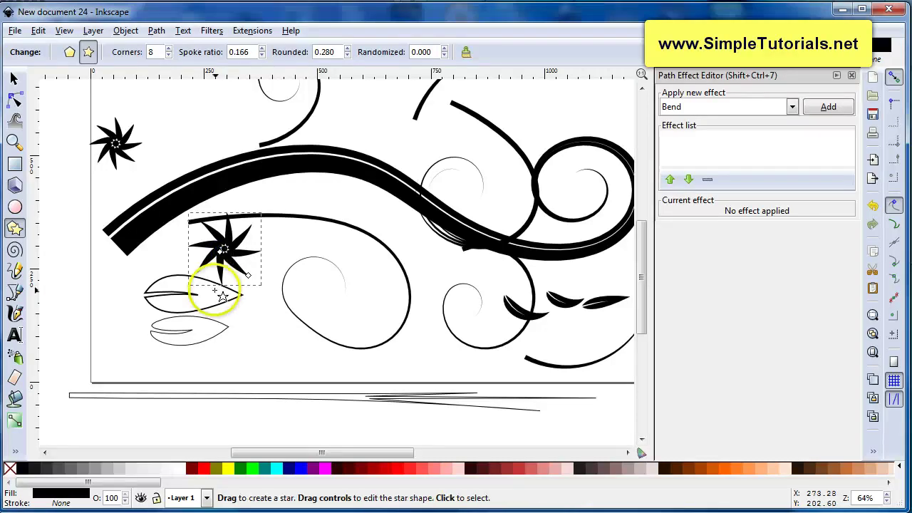
- Give the new star a white fill and a 4 px black outline
{"action": "right_click", "coordinate": [75, 499]}
{"action": "left_click", "coordinate": [62, 499]}
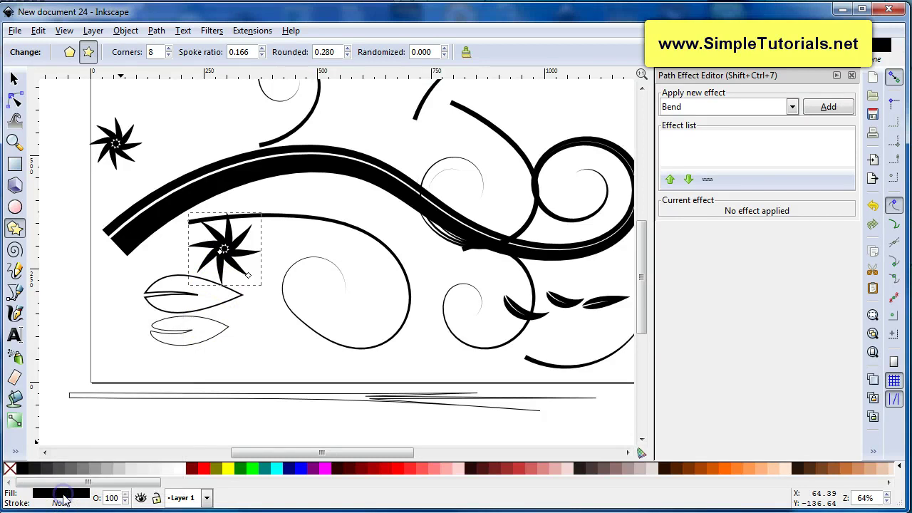
{"action": "right_click", "coordinate": [63, 504]}
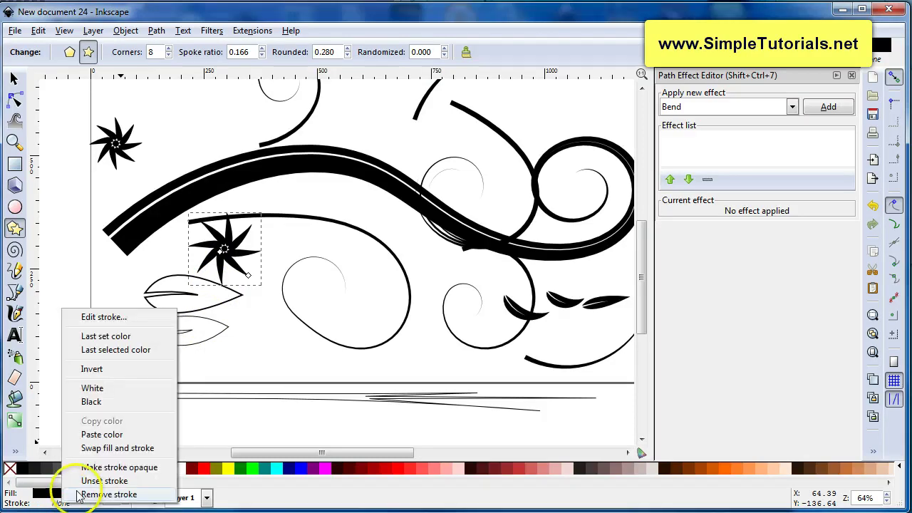
{"action": "left_click", "coordinate": [92, 401]}
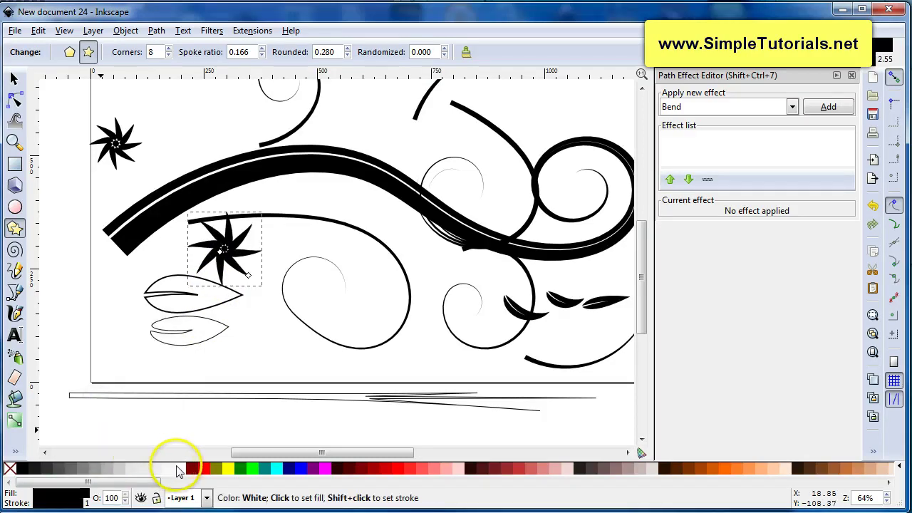
{"action": "left_click", "coordinate": [178, 469]}
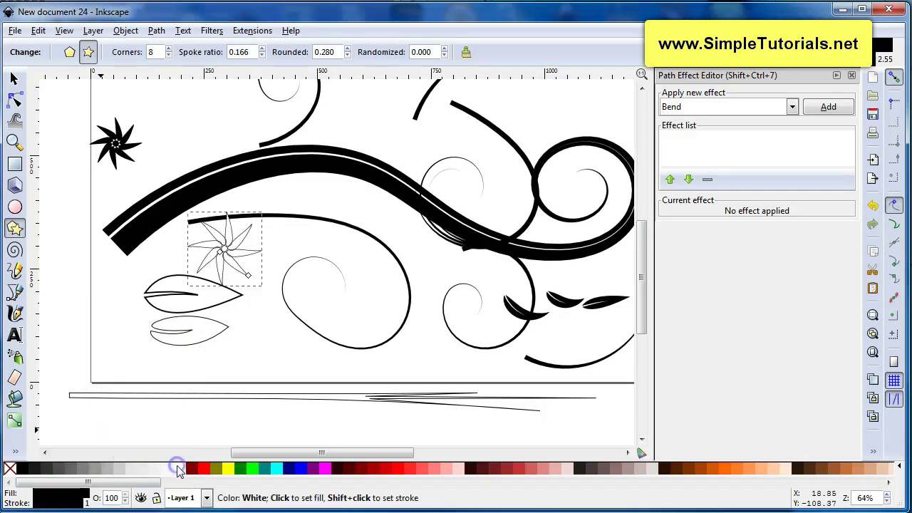
{"action": "right_click", "coordinate": [88, 502]}
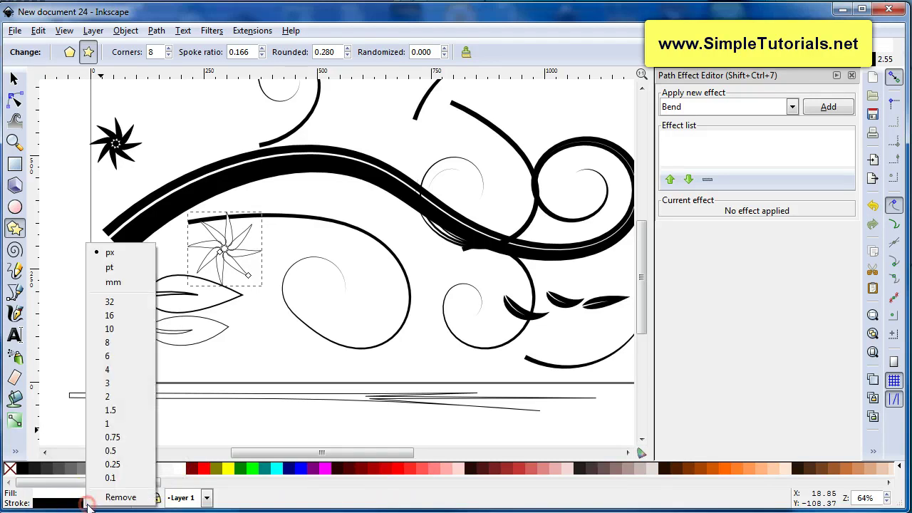
{"action": "left_click", "coordinate": [108, 370]}
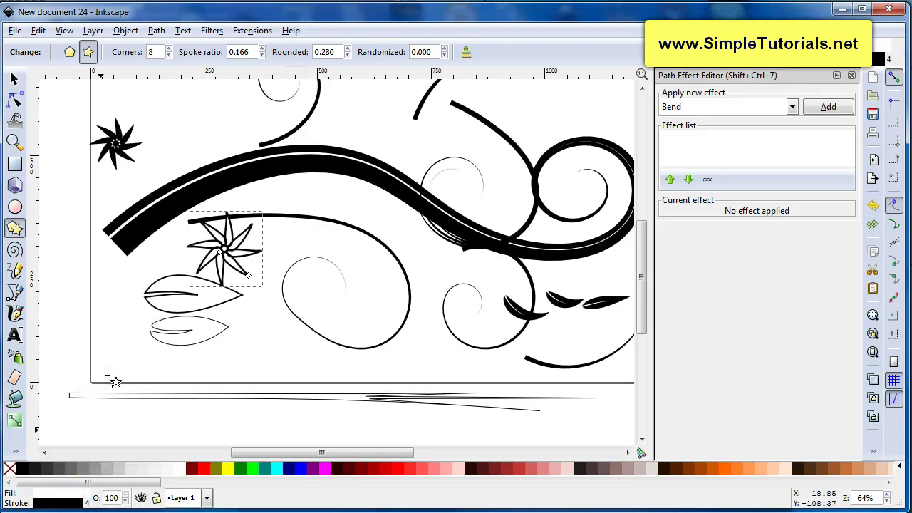
- Move the outlined star up onto the thick curve
{"action": "left_click", "coordinate": [13, 78]}
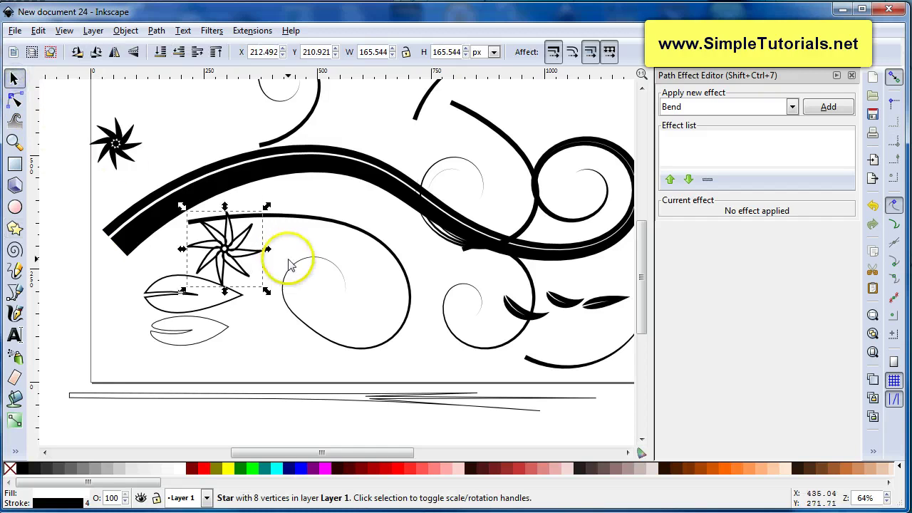
{"action": "mouse_move", "coordinate": [243, 250]}
{"action": "left_mouse_down"}
{"action": "mouse_move", "coordinate": [289, 189]}
{"action": "mouse_move", "coordinate": [265, 270]}
{"action": "left_mouse_up"}
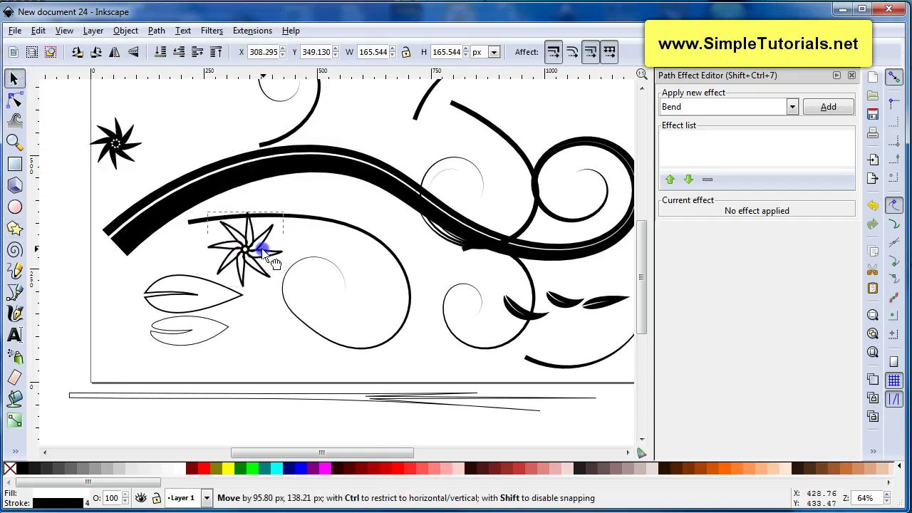
{"action": "left_click", "coordinate": [166, 364]}
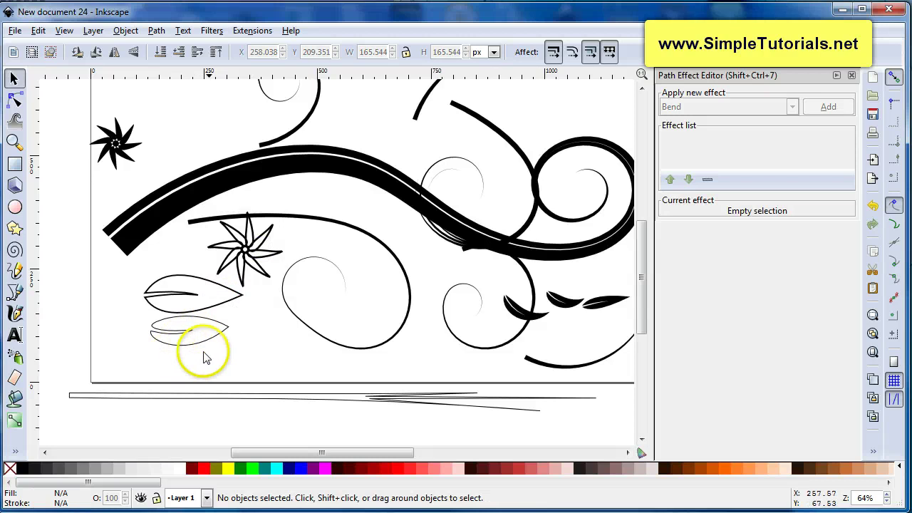
{"action": "scroll", "coordinate": [221, 356], "scroll_direction": "up", "scroll_amount": 1}
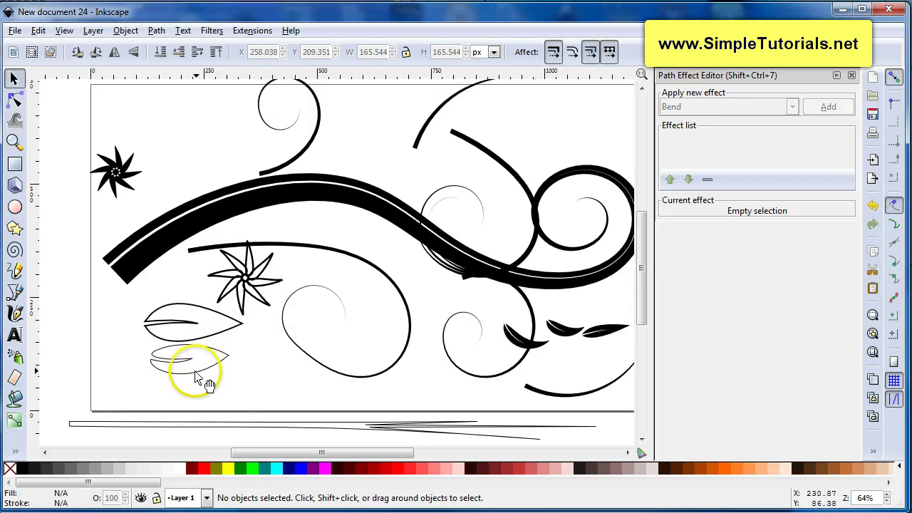
{"action": "scroll", "coordinate": [245, 337], "scroll_direction": "up", "scroll_amount": 1}
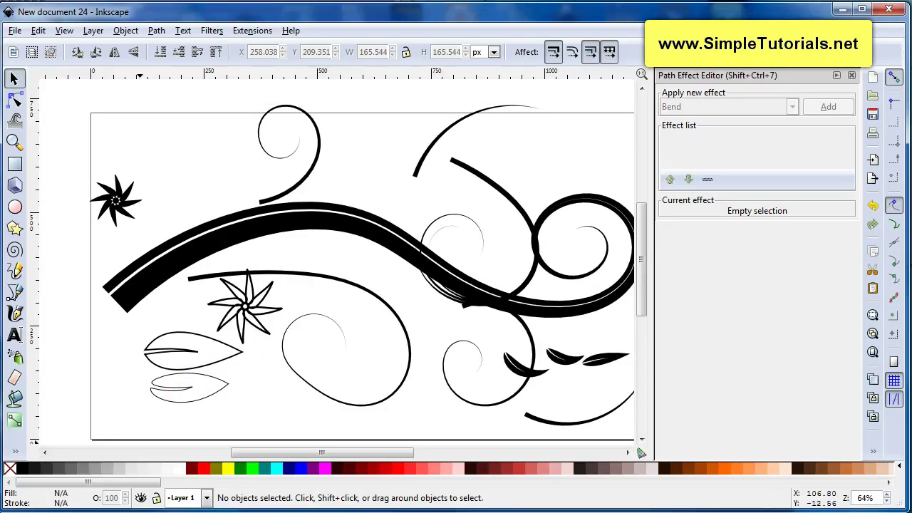
{"action": "scroll", "coordinate": [275, 167], "scroll_direction": "right", "scroll_amount": 1}
{"action": "scroll", "coordinate": [209, 197], "scroll_direction": "up", "scroll_amount": 1}
- Undo the accidental node deletion and select the curved path
{"action": "left_click", "coordinate": [305, 265]}
{"action": "key", "text": "n"}
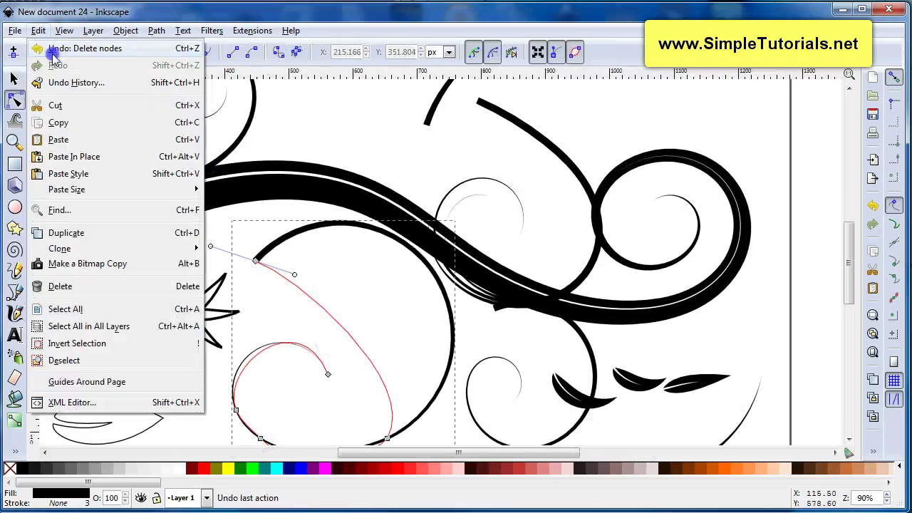
{"action": "key", "text": "s"}
{"action": "left_click", "coordinate": [234, 238]}
{"action": "left_click", "coordinate": [250, 210]}
{"action": "scroll", "coordinate": [275, 277], "scroll_direction": "down", "scroll_amount": 1}
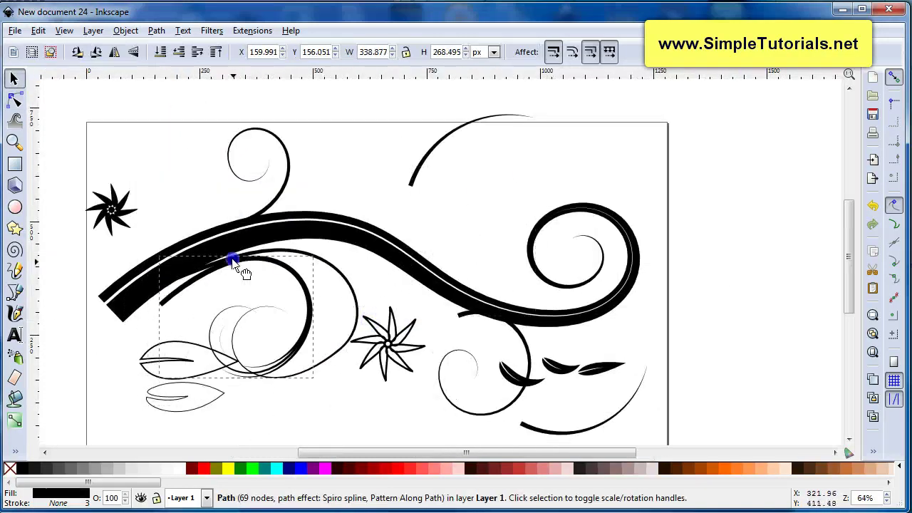
- Reposition the swirls, tuck the star into the left swirl, and shift two leaves left
{"action": "left_click_drag", "start_coordinate": [275, 276], "coordinate": [234, 381]}
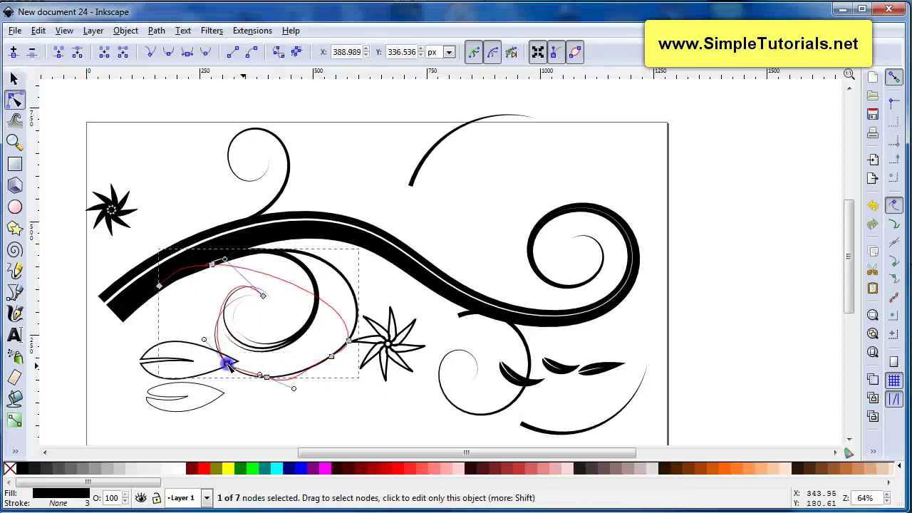
{"action": "mouse_move", "coordinate": [315, 247]}
{"action": "left_mouse_down"}
{"action": "mouse_move", "coordinate": [508, 307]}
{"action": "mouse_move", "coordinate": [474, 167]}
{"action": "left_mouse_up"}
{"action": "left_click_drag", "start_coordinate": [390, 347], "coordinate": [261, 315]}
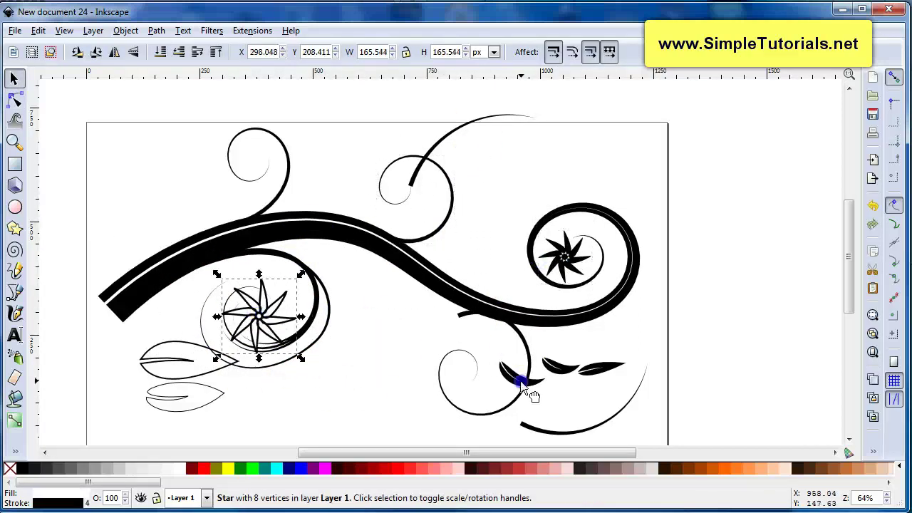
{"action": "mouse_move", "coordinate": [525, 385]}
{"action": "left_mouse_down"}
{"action": "mouse_move", "coordinate": [193, 295]}
{"action": "mouse_move", "coordinate": [186, 227]}
{"action": "left_mouse_up"}
- Copy and paste a leaf, placing and rotating it at the top swirl
{"action": "right_click", "coordinate": [189, 223]}
{"action": "left_click", "coordinate": [218, 287]}
{"action": "key", "text": "ctrl+v"}
{"action": "mouse_move", "coordinate": [303, 198]}
{"action": "left_mouse_down"}
{"action": "mouse_move", "coordinate": [314, 164]}
{"action": "mouse_move", "coordinate": [316, 178]}
{"action": "left_mouse_up"}
{"action": "left_click", "coordinate": [256, 314]}
{"action": "left_click_drag", "start_coordinate": [224, 264], "coordinate": [240, 296]}
- Shrink the left star inside its swirl and move the swirl, two leaves and the bottom-right curve
{"action": "left_click", "coordinate": [306, 401]}
{"action": "left_click", "coordinate": [528, 356]}
{"action": "mouse_move", "coordinate": [531, 310]}
{"action": "left_mouse_down"}
{"action": "mouse_move", "coordinate": [539, 324]}
{"action": "mouse_move", "coordinate": [531, 335]}
{"action": "left_mouse_up"}
{"action": "left_click_drag", "start_coordinate": [410, 335], "coordinate": [367, 271]}
{"action": "left_click_drag", "start_coordinate": [602, 367], "coordinate": [474, 265]}
{"action": "mouse_move", "coordinate": [584, 424]}
{"action": "left_mouse_down"}
{"action": "mouse_move", "coordinate": [645, 314]}
{"action": "mouse_move", "coordinate": [642, 295]}
{"action": "left_mouse_up"}
- Rotate the right curve and move the top swirl curve to the left
{"action": "left_click", "coordinate": [645, 285]}
{"action": "left_click", "coordinate": [678, 249]}
{"action": "left_click_drag", "start_coordinate": [513, 116], "coordinate": [392, 149]}
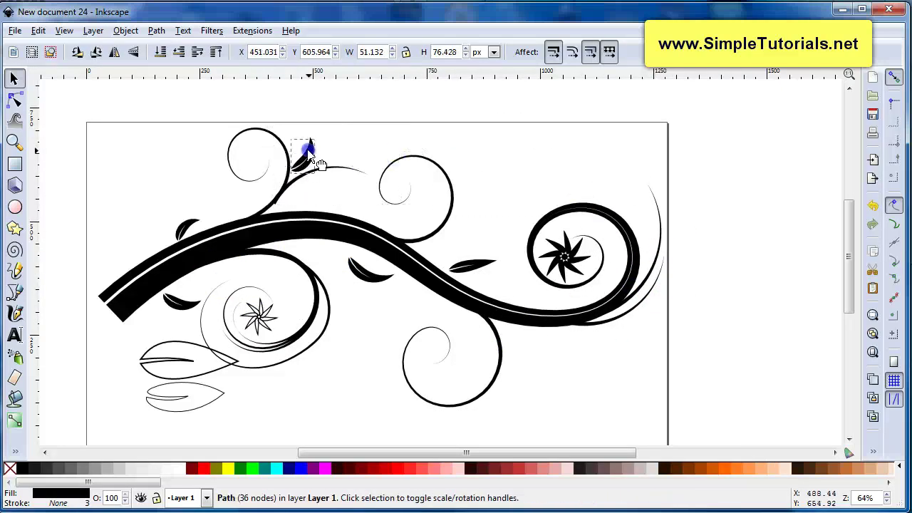
{"action": "left_click", "coordinate": [366, 200]}
{"action": "scroll", "coordinate": [367, 199], "scroll_direction": "down", "scroll_amount": 2}
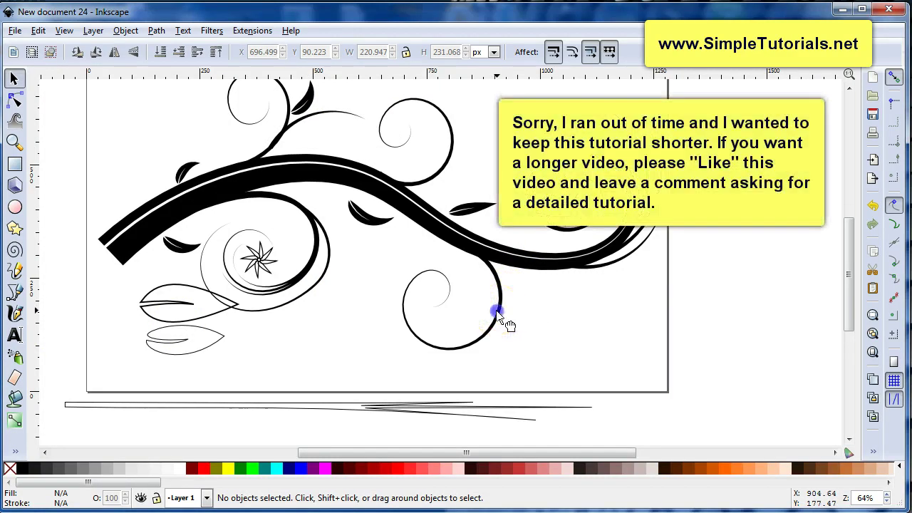
- Paste the tapered line below the page as the lower spiral's Pattern Along Path shape
{"action": "left_click", "coordinate": [497, 314]}
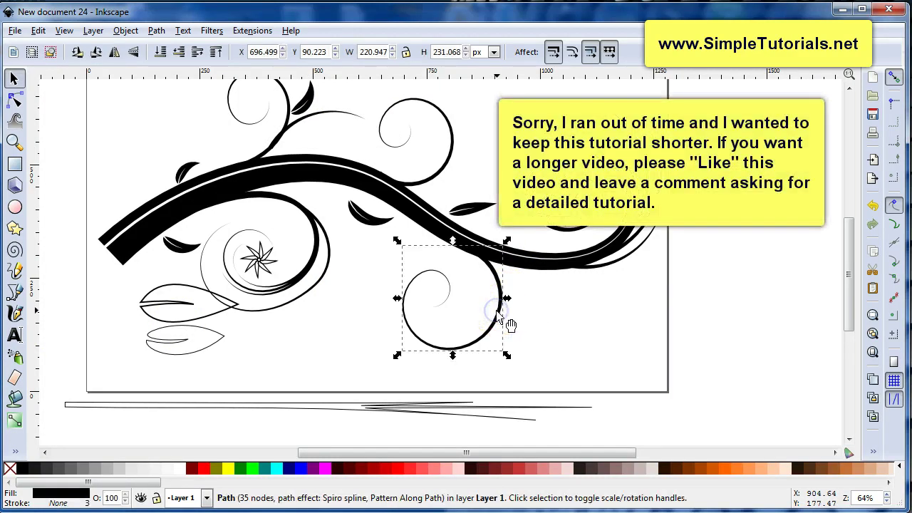
{"action": "left_click", "coordinate": [157, 31]}
{"action": "left_click", "coordinate": [178, 362]}
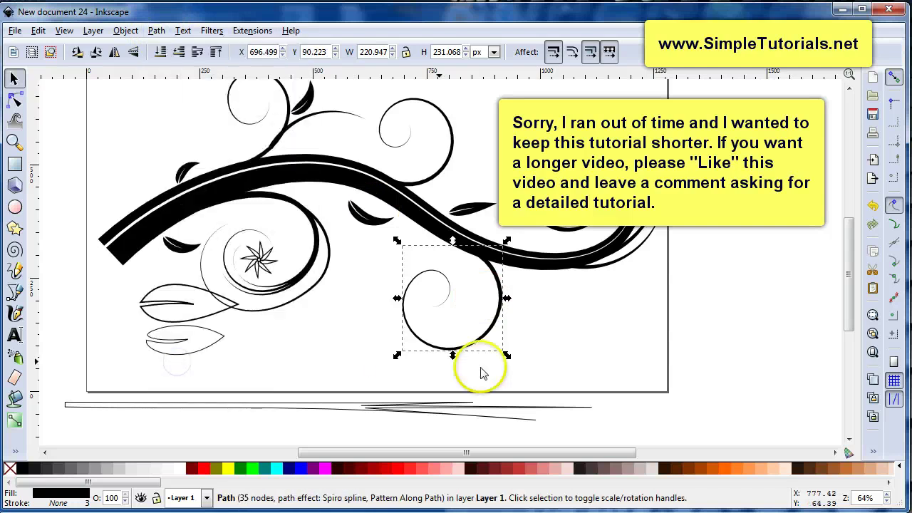
{"action": "left_click", "coordinate": [438, 410]}
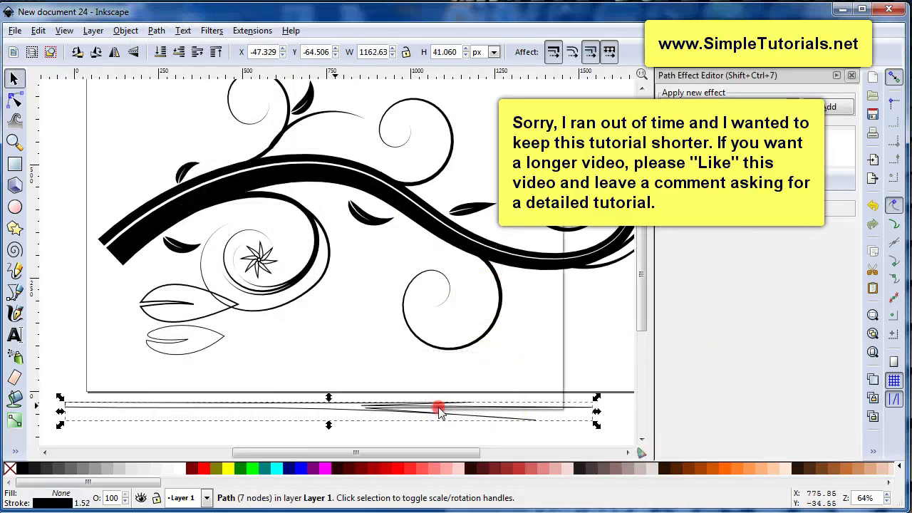
{"action": "right_click", "coordinate": [437, 411]}
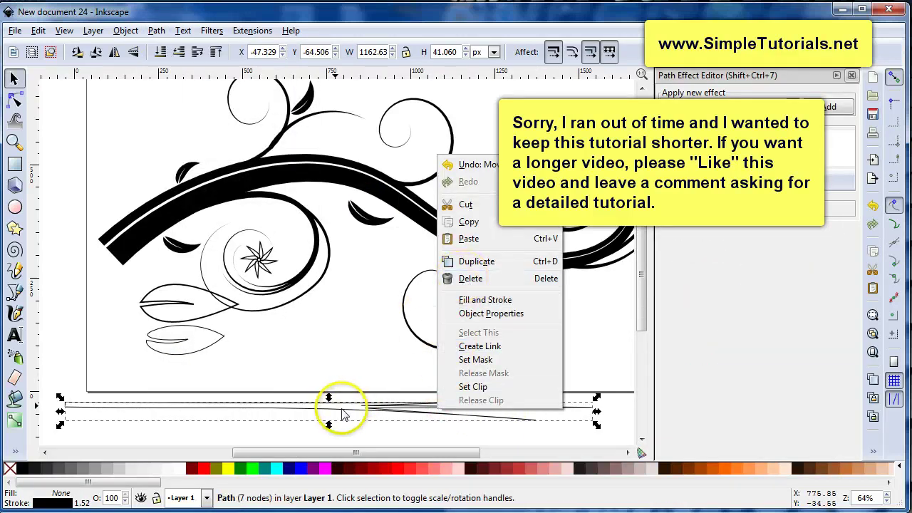
{"action": "left_click", "coordinate": [467, 225]}
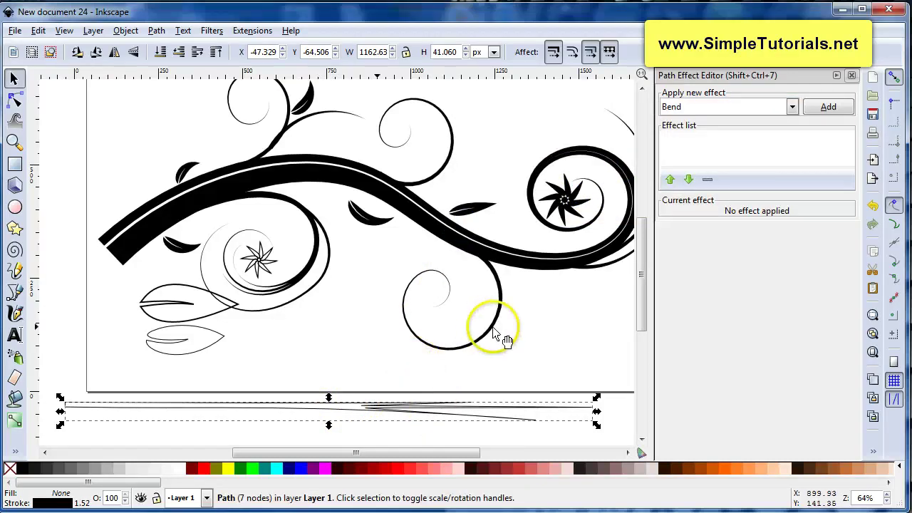
{"action": "key", "text": "ctrl+7"}
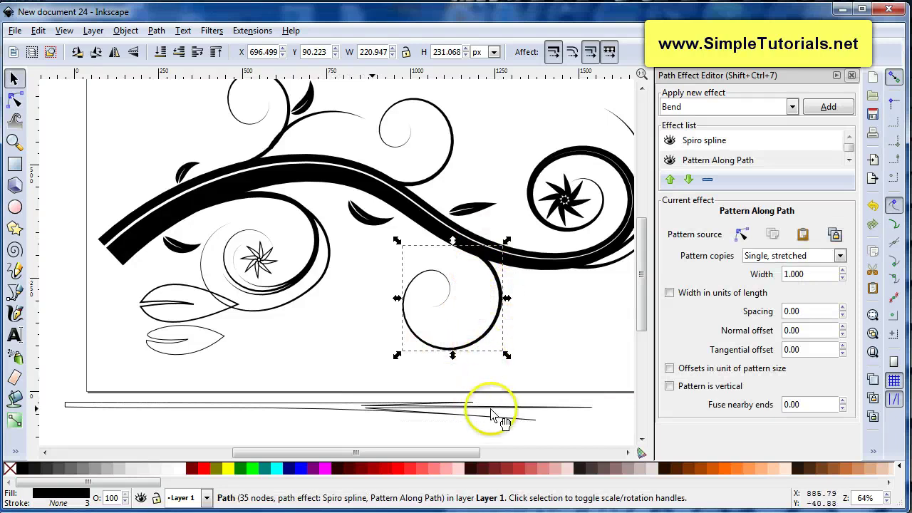
{"action": "left_click", "coordinate": [804, 236]}
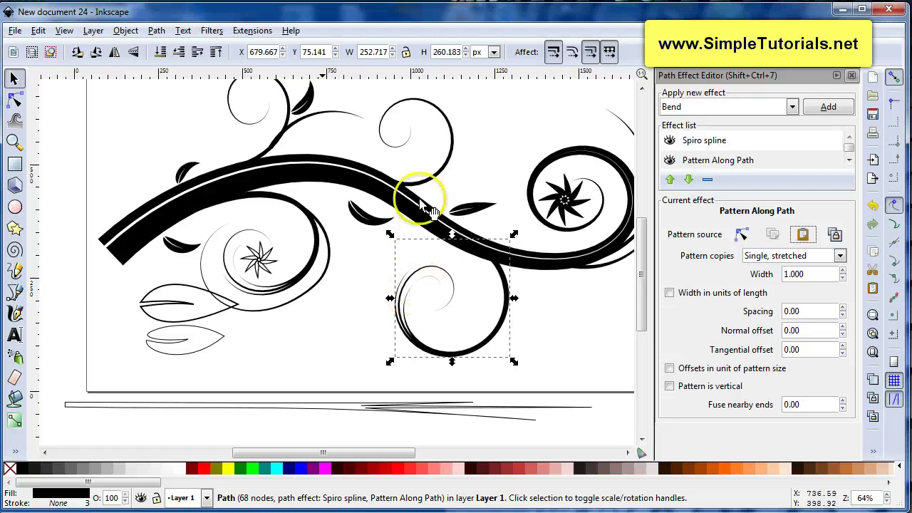
{"action": "left_click", "coordinate": [445, 159]}
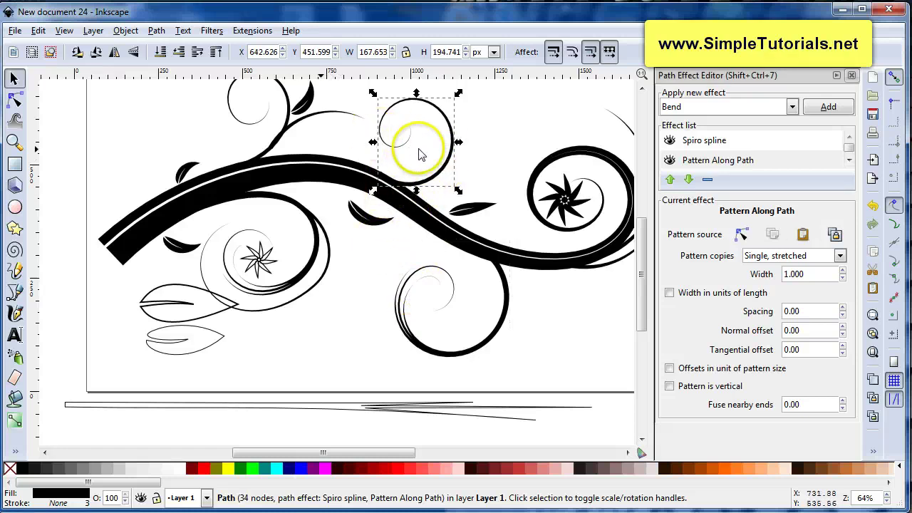
- Convert the upper spiral and its path effects to a plain path with Object to Path
{"action": "scroll", "coordinate": [421, 155], "scroll_direction": "up", "scroll_amount": 1, "text": "ctrl"}
{"action": "scroll", "coordinate": [420, 153], "scroll_direction": "up", "scroll_amount": 1, "text": "ctrl"}
{"action": "scroll", "coordinate": [417, 178], "scroll_direction": "up", "scroll_amount": 2}
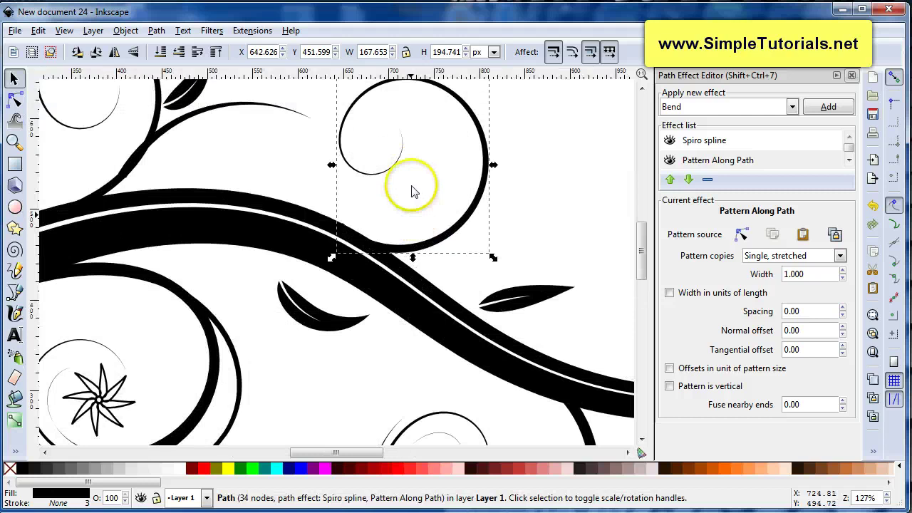
{"action": "scroll", "coordinate": [412, 191], "scroll_direction": "up", "scroll_amount": 1}
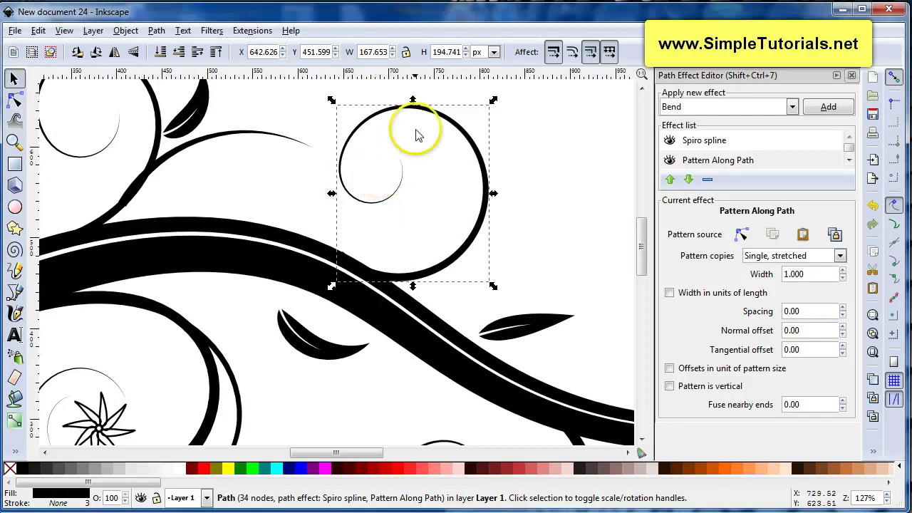
{"action": "left_click", "coordinate": [156, 32]}
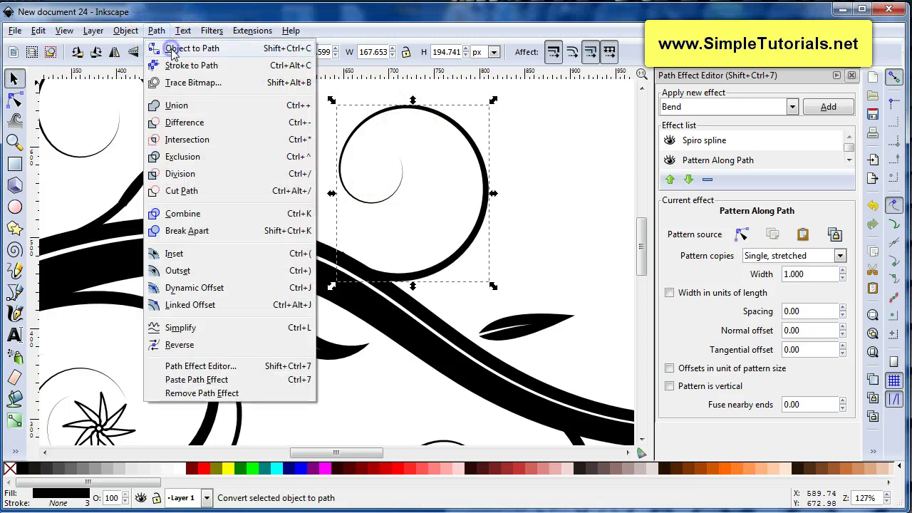
{"action": "left_click", "coordinate": [172, 52]}
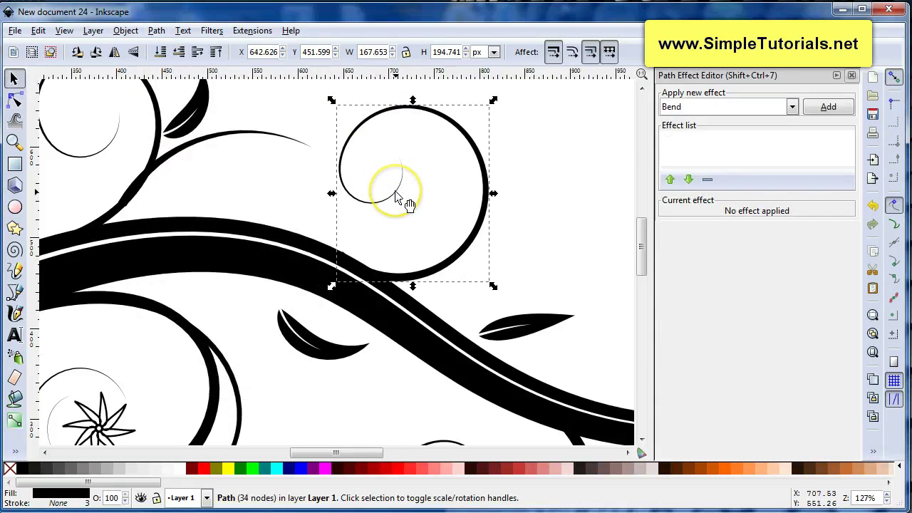
{"action": "scroll", "coordinate": [397, 197], "scroll_direction": "up", "scroll_amount": 2}
{"action": "left_click", "coordinate": [397, 196]}
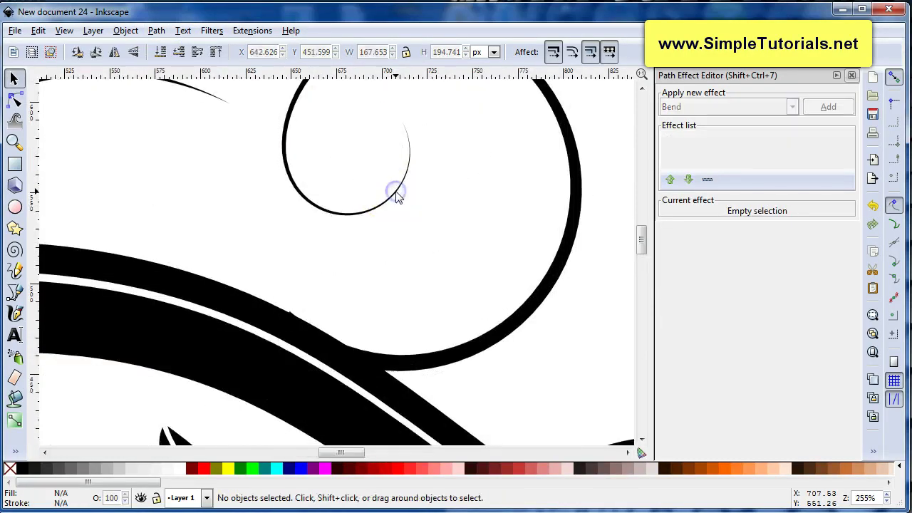
{"action": "left_click", "coordinate": [388, 196]}
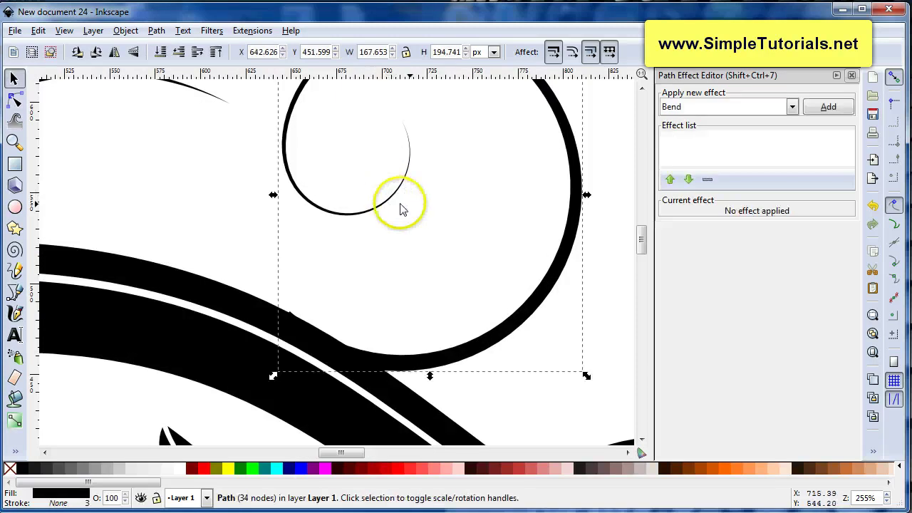
- Drag the spiral's inner end nodes outward to swell it into a small teardrop bulb
{"action": "double_click", "coordinate": [566, 193]}
{"action": "left_click", "coordinate": [426, 203]}
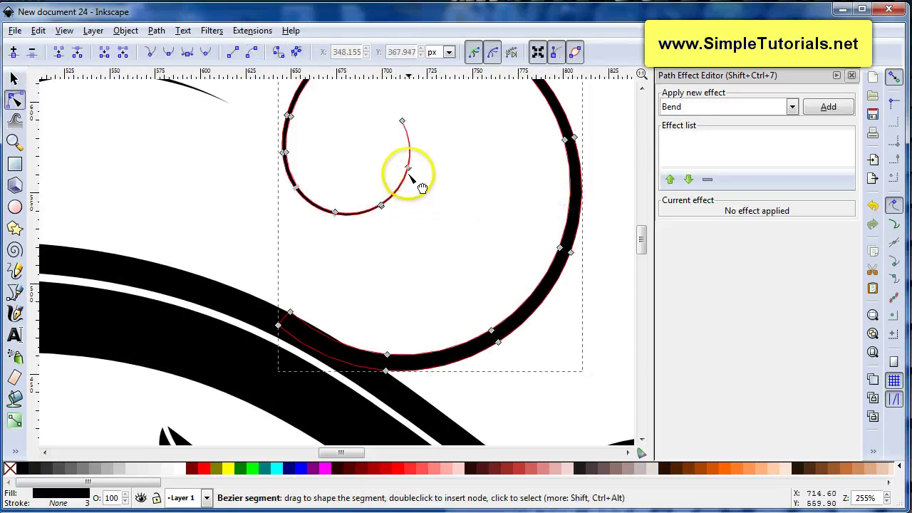
{"action": "left_click_drag", "start_coordinate": [408, 168], "coordinate": [403, 166]}
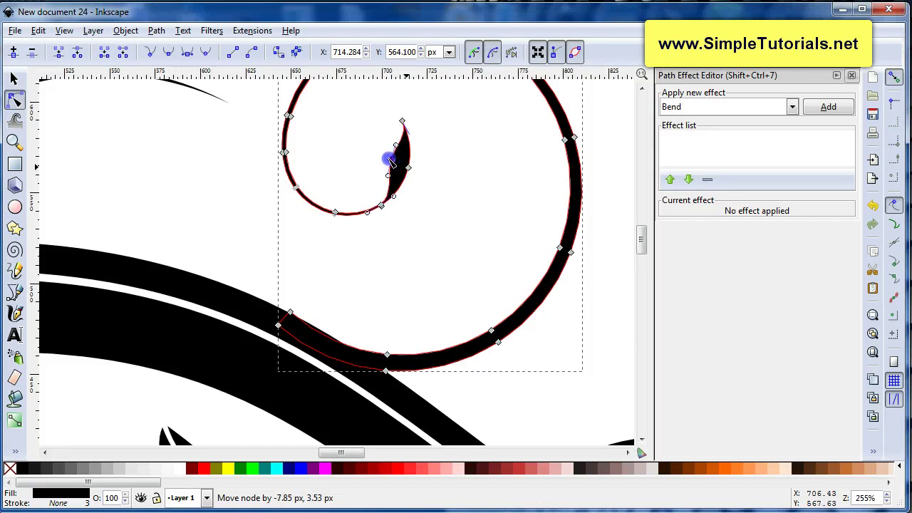
{"action": "left_click_drag", "start_coordinate": [388, 160], "coordinate": [387, 152]}
{"action": "scroll", "coordinate": [379, 221], "scroll_direction": "down", "scroll_amount": 2}
{"action": "scroll", "coordinate": [378, 225], "scroll_direction": "down", "scroll_amount": 1}
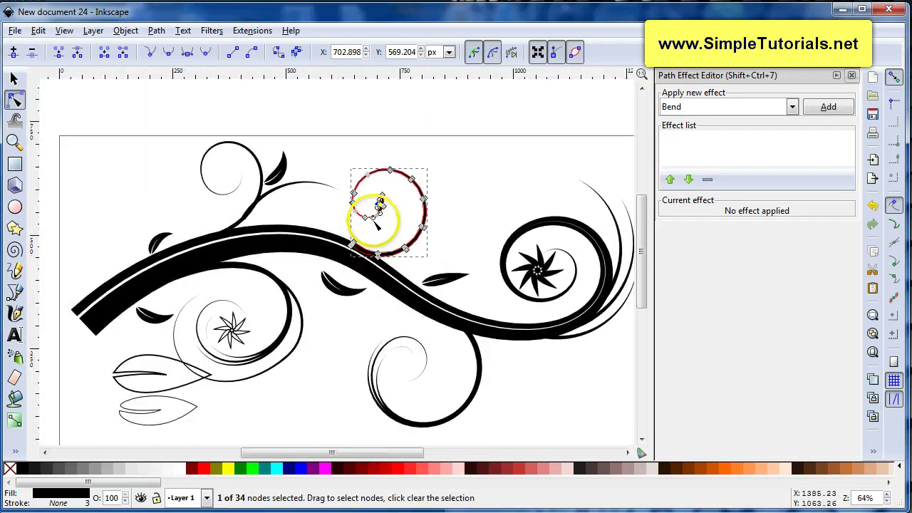
{"action": "scroll", "coordinate": [373, 216], "scroll_direction": "down", "scroll_amount": 2}
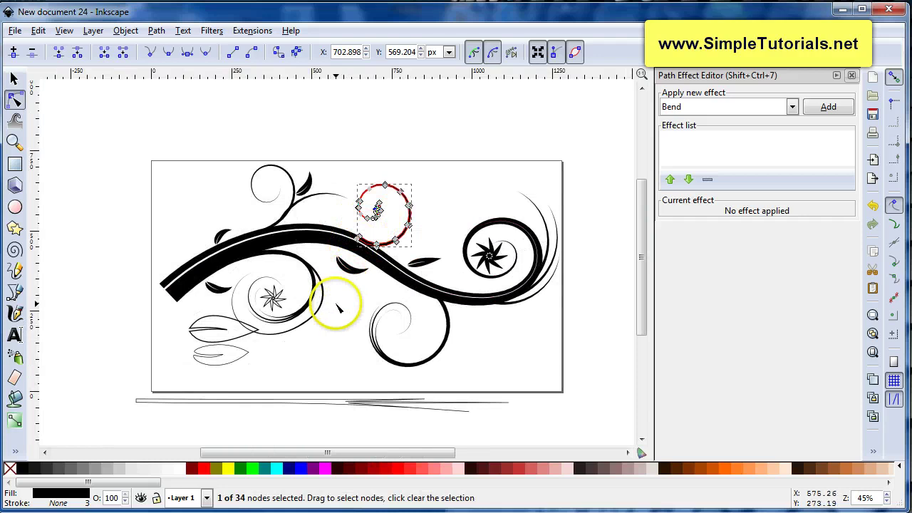
{"action": "key", "text": "s"}
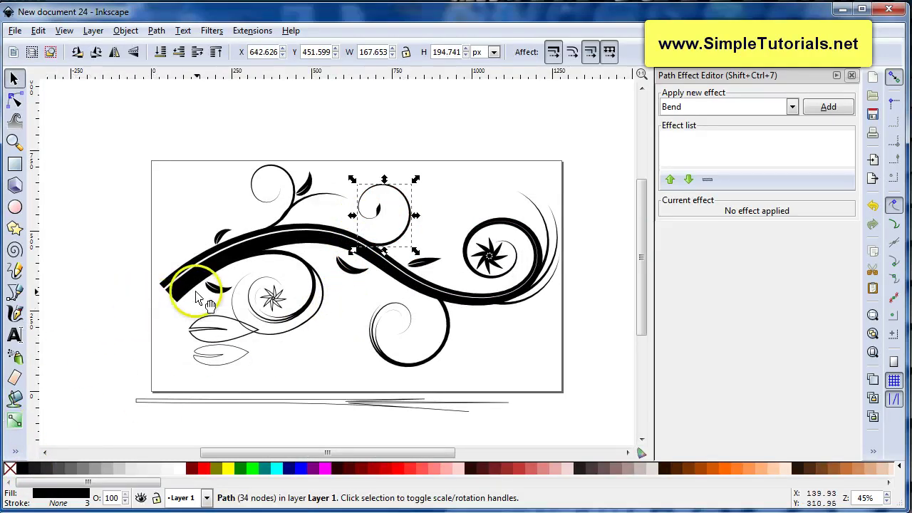
{"action": "left_click", "coordinate": [153, 230]}
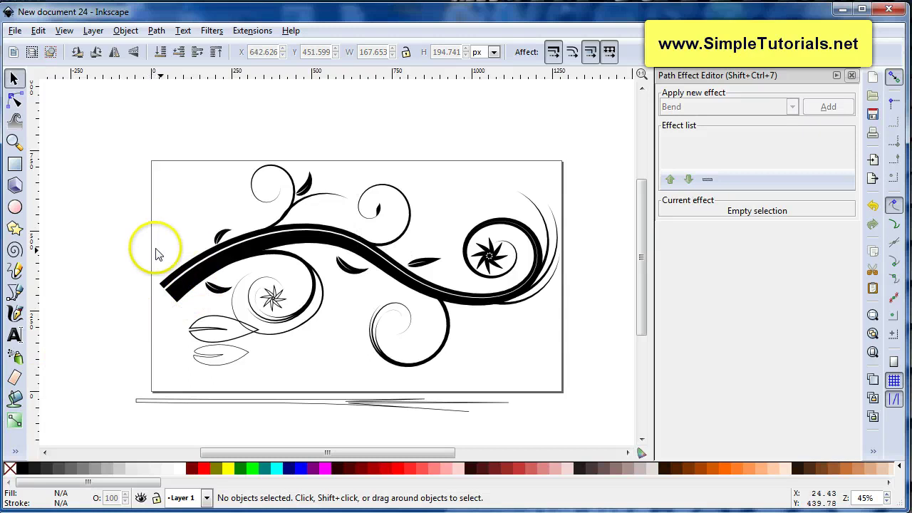